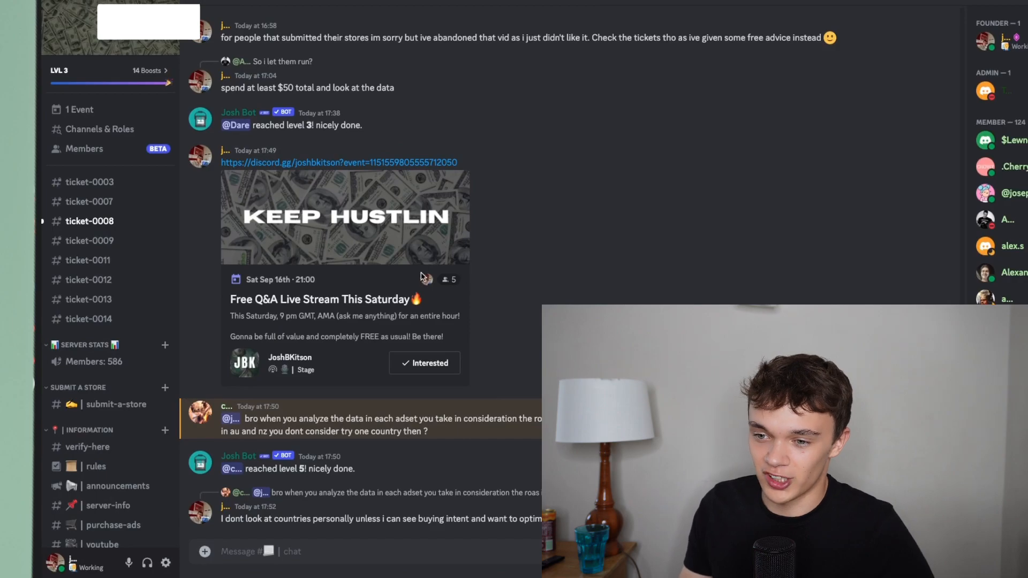
pyautogui.scroll(-3, 106, 266)
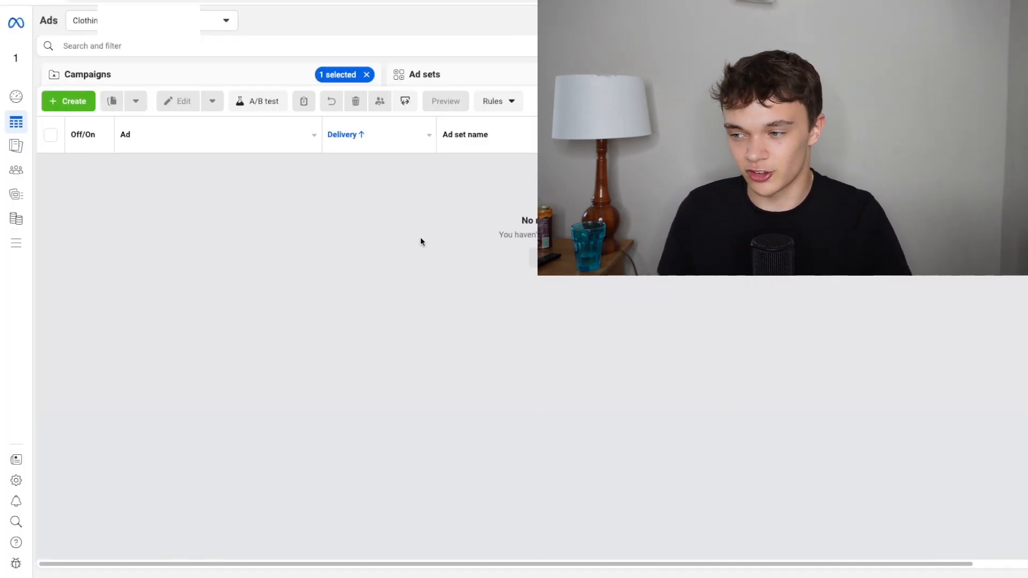
pyautogui.click(225, 80)
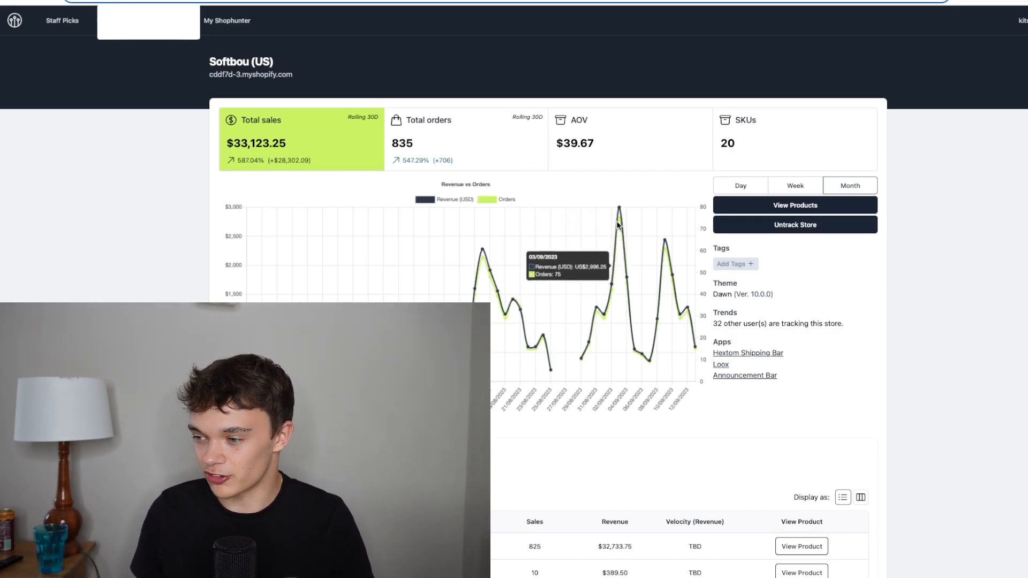
# Examine the Softbou store's revenue and orders chart, tracking details, and the title of its tummy control thong product page.
pyautogui.moveTo(711, 325); pyautogui.dragTo(725, 323)
pyautogui.click(726, 323)
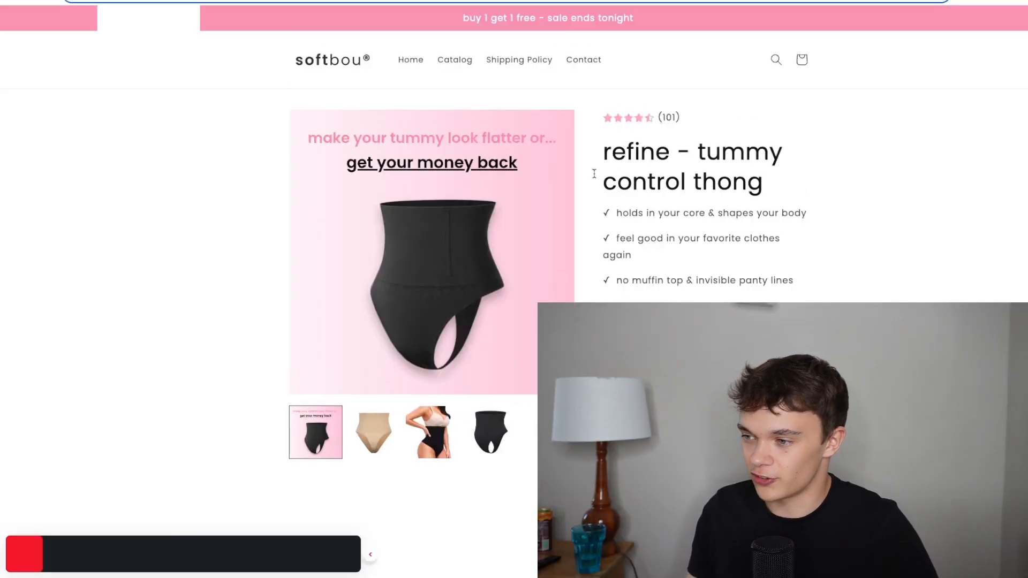
pyautogui.moveTo(612, 158); pyautogui.dragTo(766, 187)
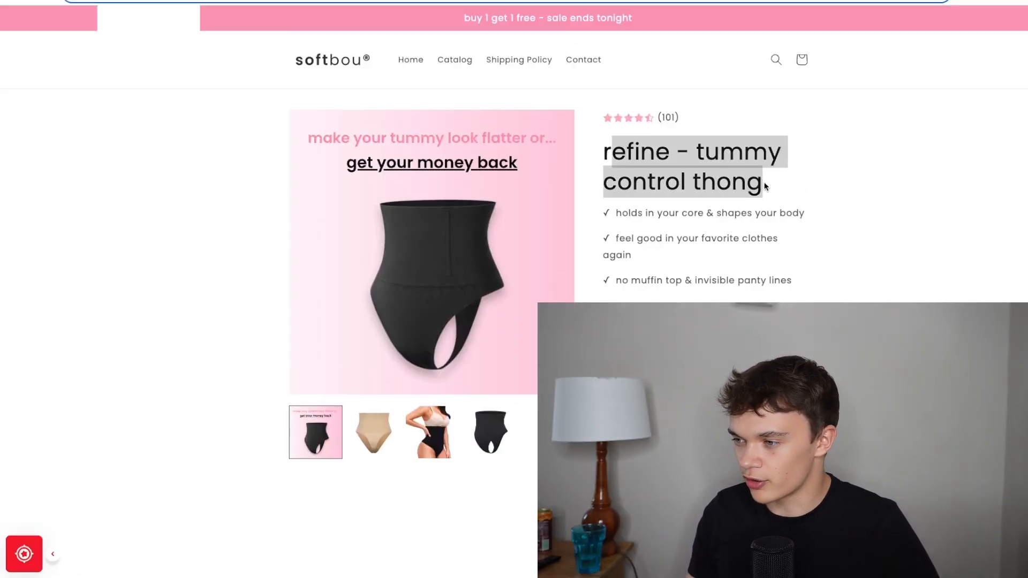
pyautogui.click(766, 187)
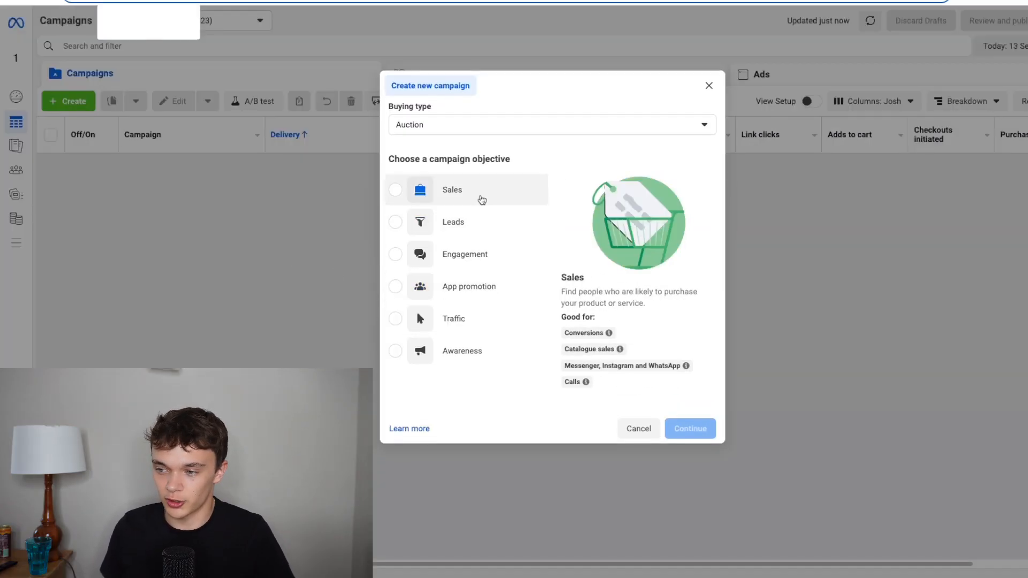
# Create a new campaign with the Sales objective and the manual sales campaign setup.
pyautogui.click(479, 194)
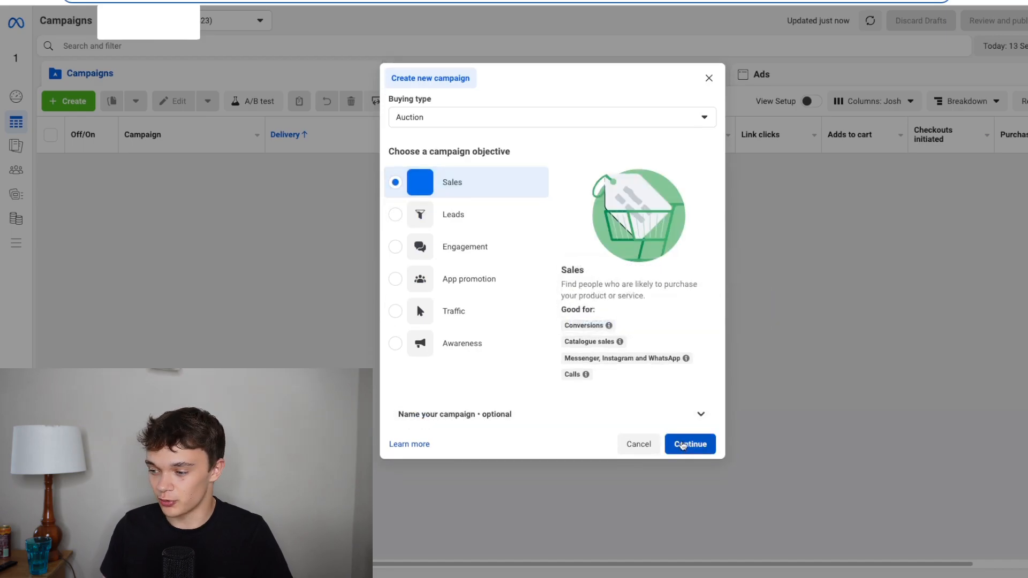
pyautogui.click(683, 446)
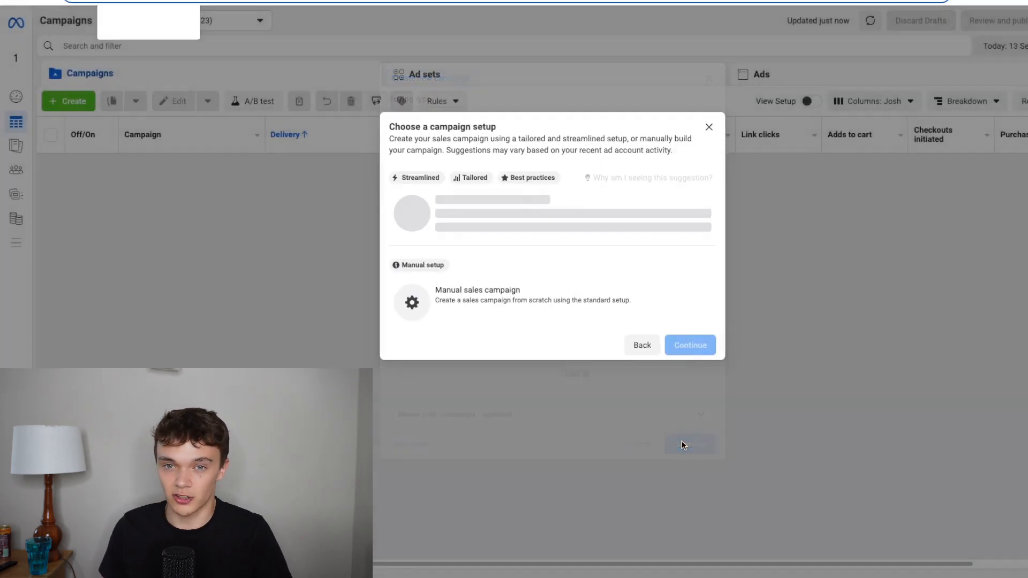
pyautogui.click(557, 314)
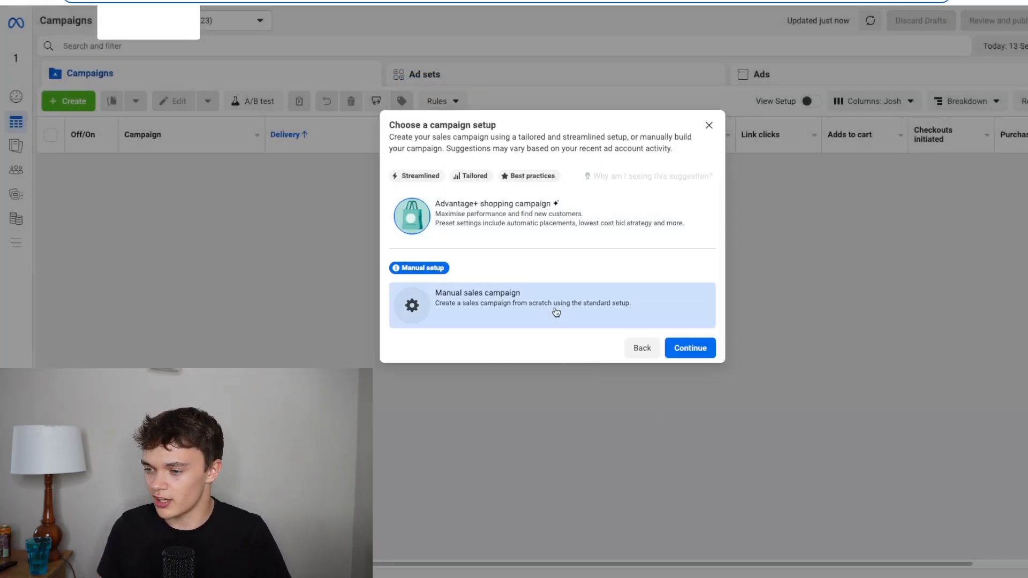
pyautogui.click(684, 349)
# Name the new campaign "Tummy Control Test".
pyautogui.tripleClick(630, 105)
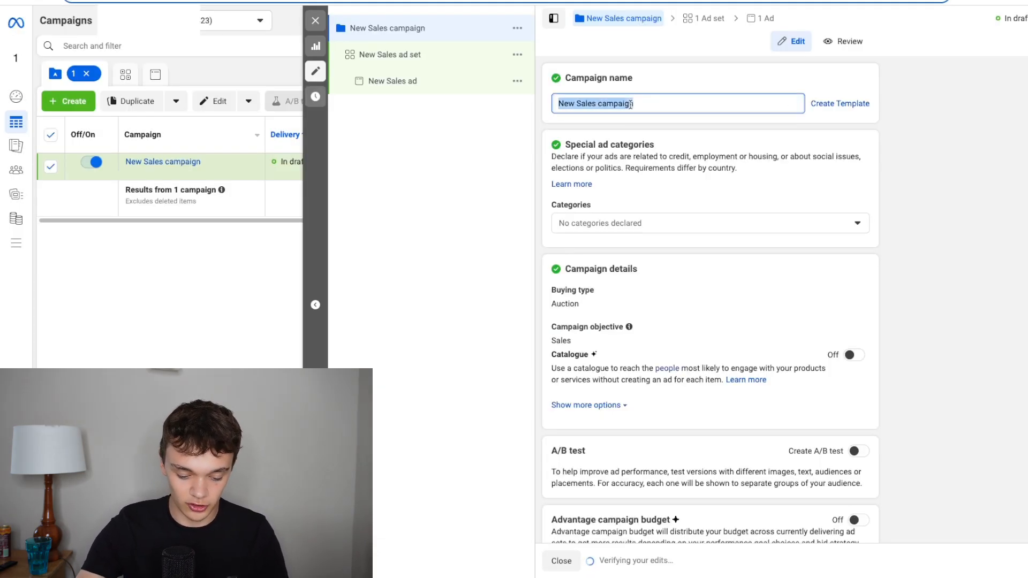
pyautogui.write('Tummy Contr')
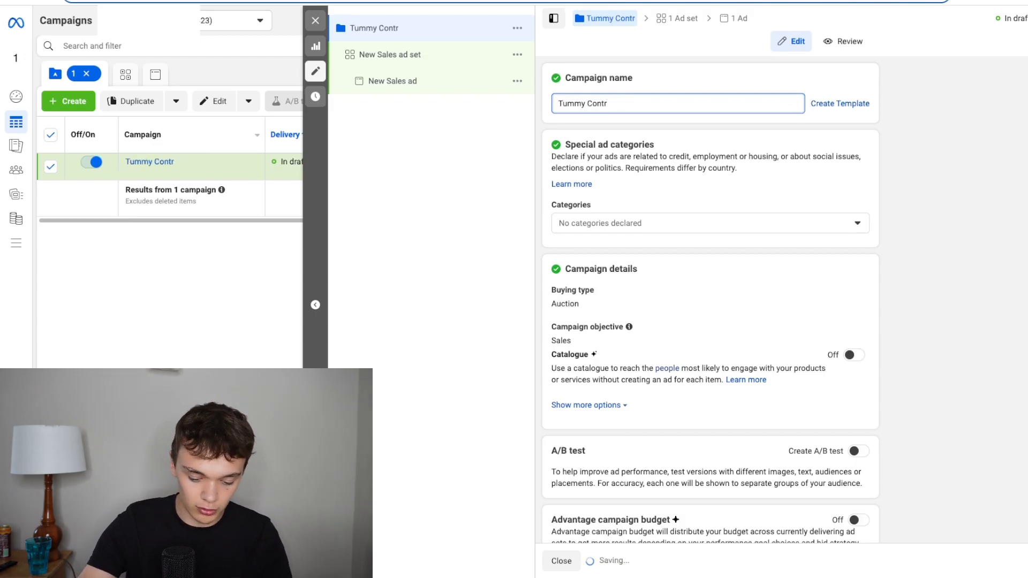
pyautogui.click(677, 286)
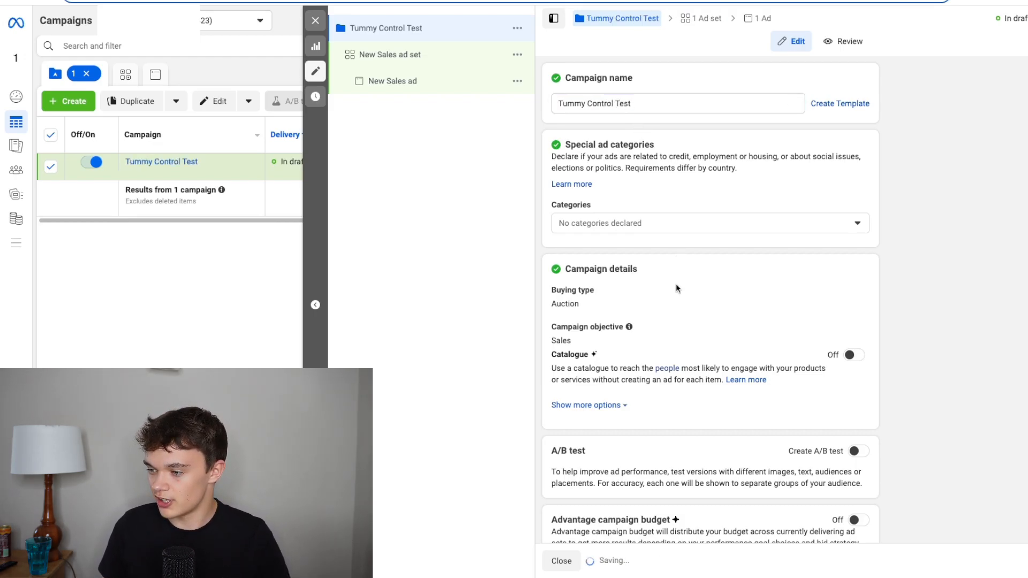
# Set the daily budget of the new sales ad set to £10.00.
pyautogui.scroll(-1, 666, 280)
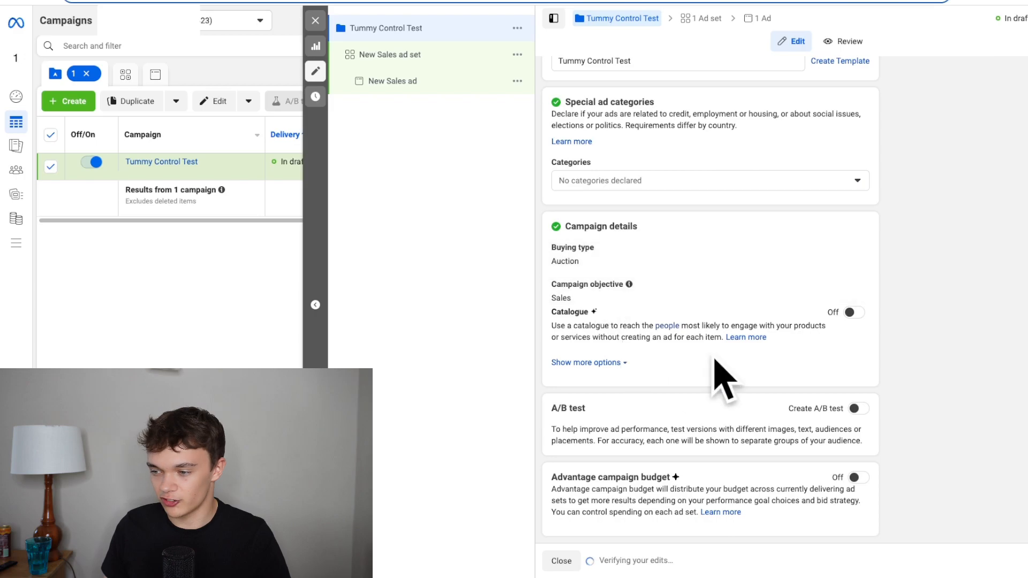
pyautogui.scroll(1, 781, 396)
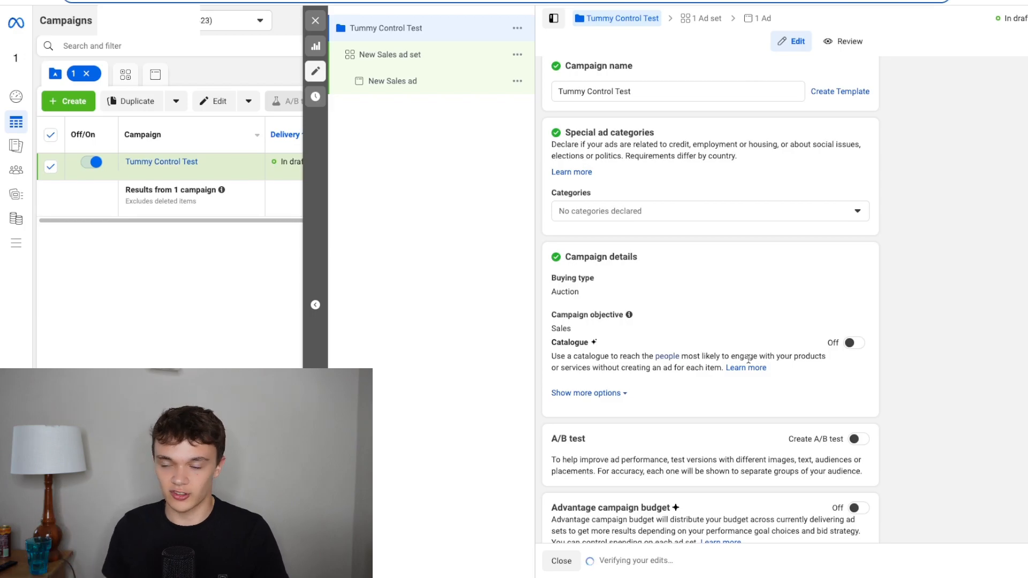
pyautogui.scroll(-10, 749, 359)
pyautogui.scroll(-3, 659, 284)
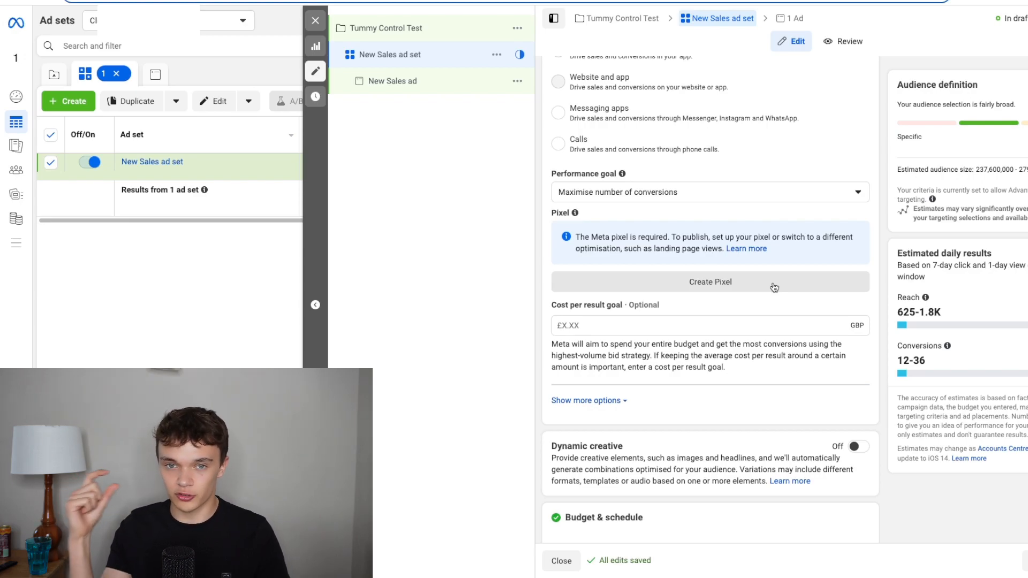
pyautogui.scroll(-4, 771, 284)
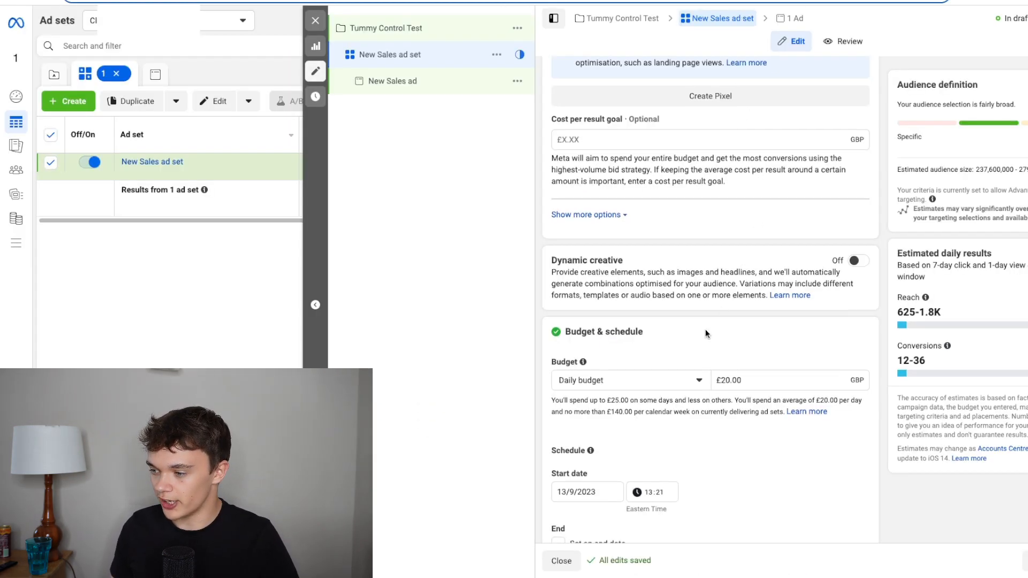
pyautogui.scroll(-1, 706, 332)
pyautogui.doubleClick(757, 323)
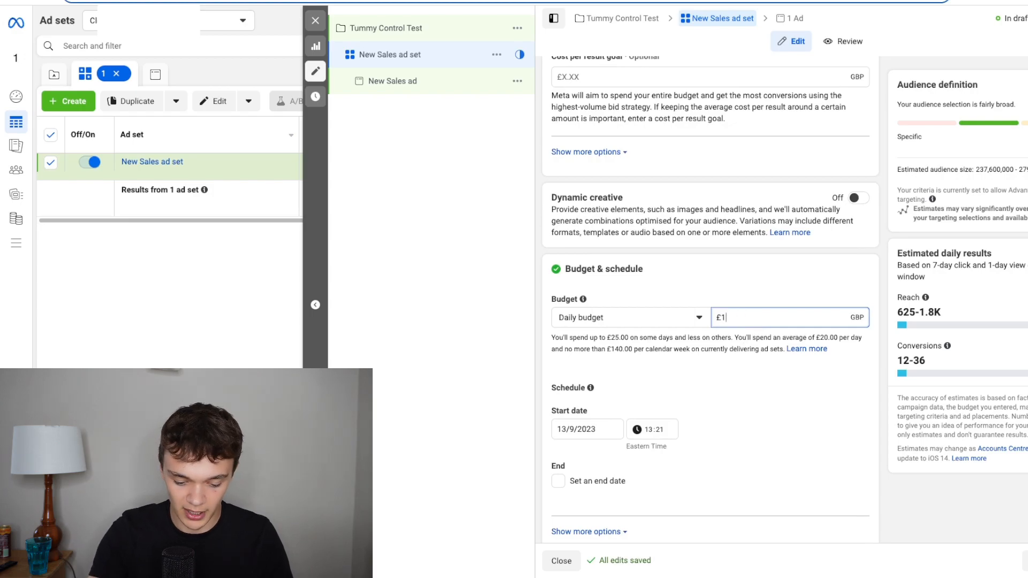
pyautogui.write('10')
pyautogui.click(763, 267)
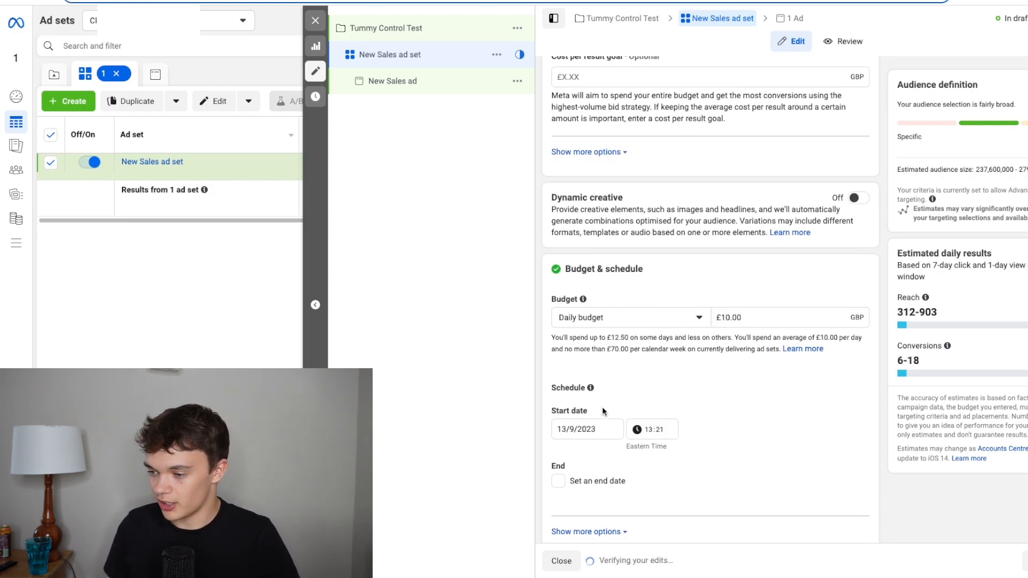
# Set the ad set's start date to 14/9/2023 and open its start time for editing.
pyautogui.click(595, 430)
pyautogui.click(640, 355)
pyautogui.click(649, 432)
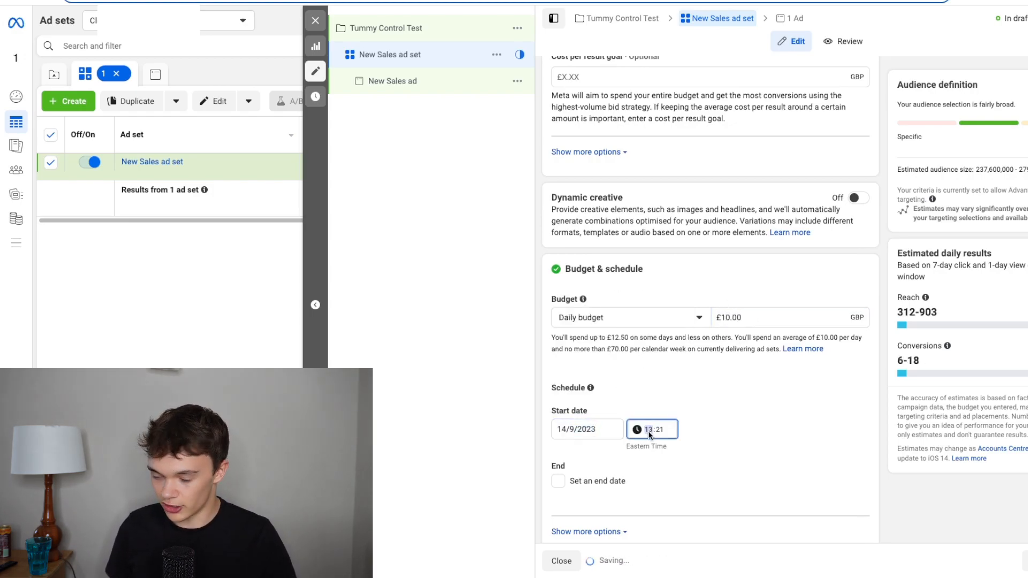
pyautogui.click(690, 387)
# Restrict the ad set's audience gender to Women.
pyautogui.scroll(-8, 701, 364)
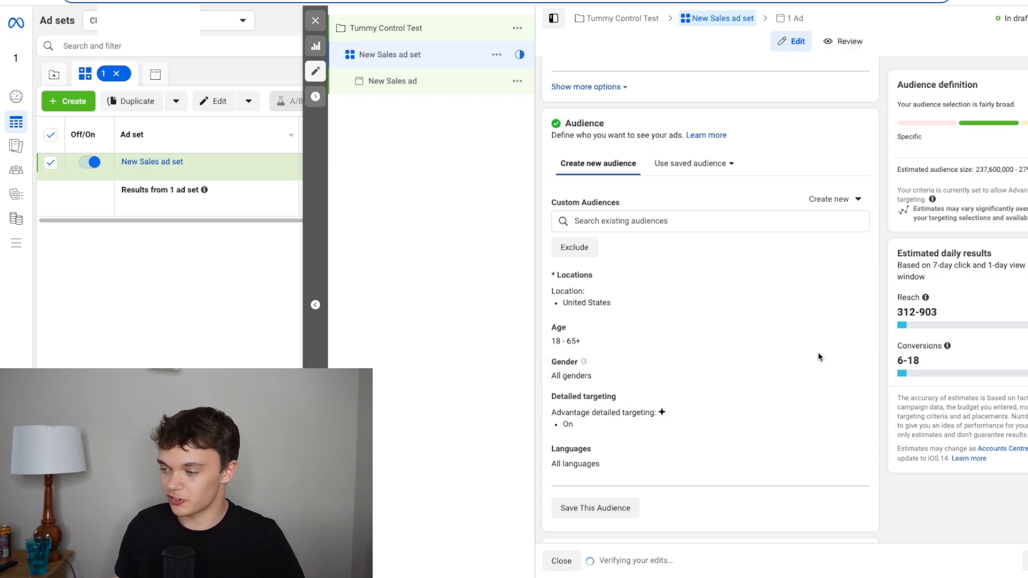
pyautogui.click(840, 368)
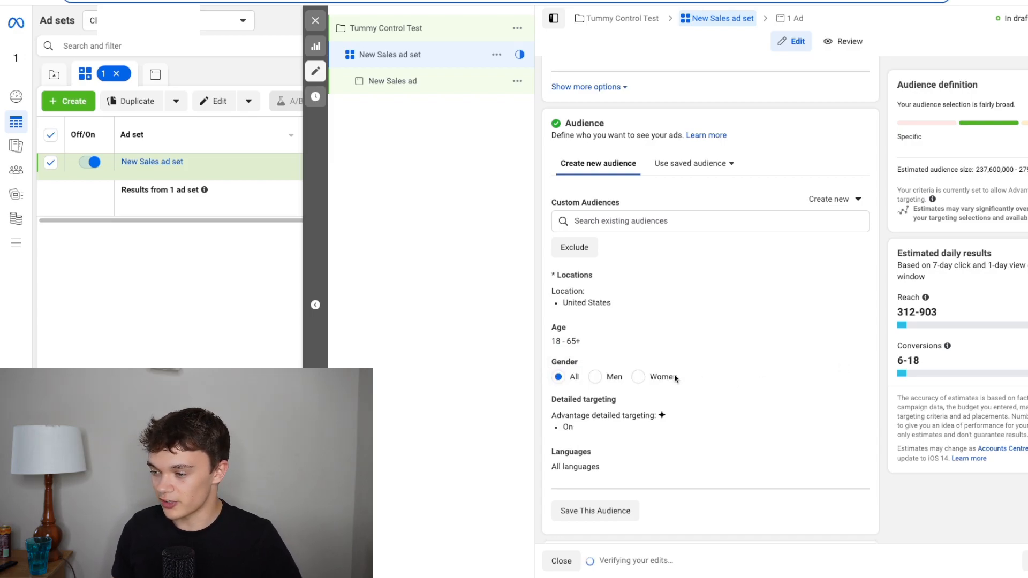
pyautogui.click(643, 378)
# Set the maximum age of the ad set's audience to 60.
pyautogui.click(855, 329)
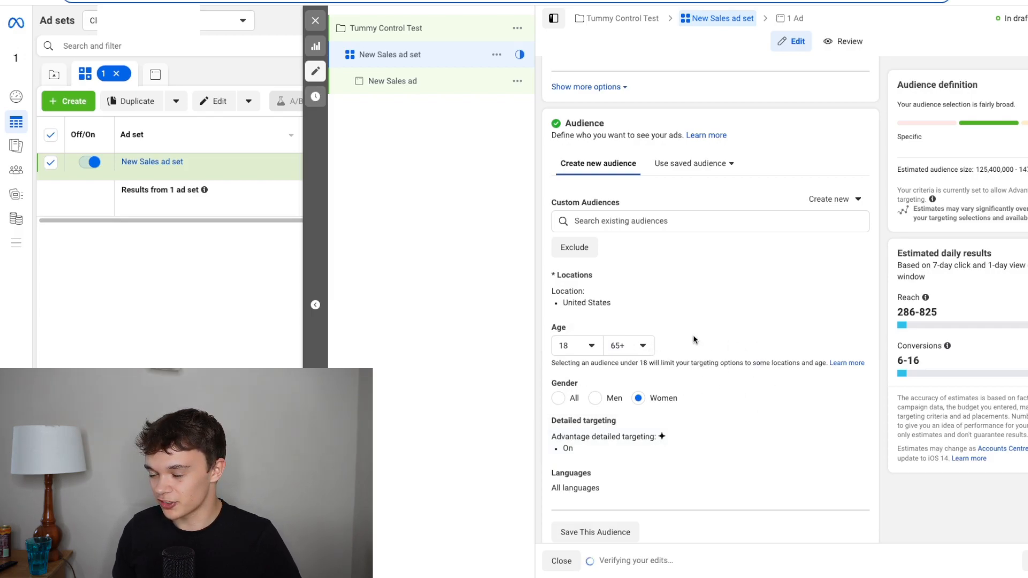
pyautogui.click(639, 347)
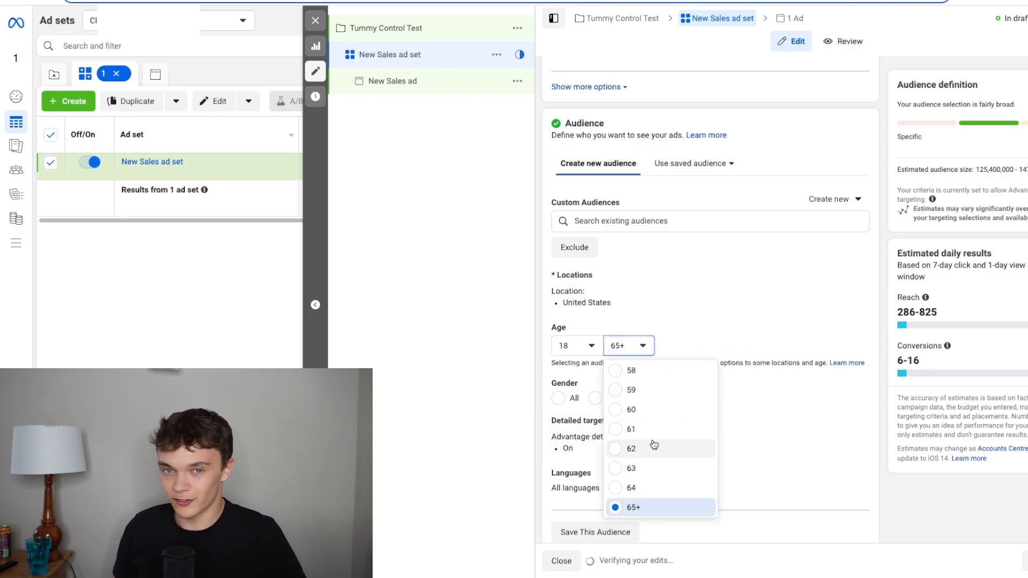
pyautogui.scroll(3, 662, 424)
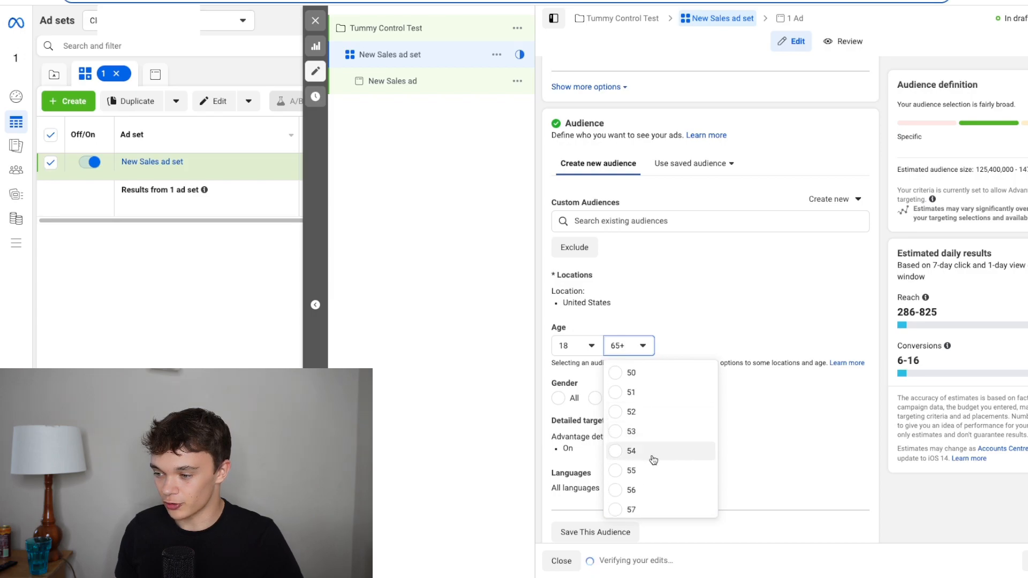
pyautogui.scroll(-2, 637, 428)
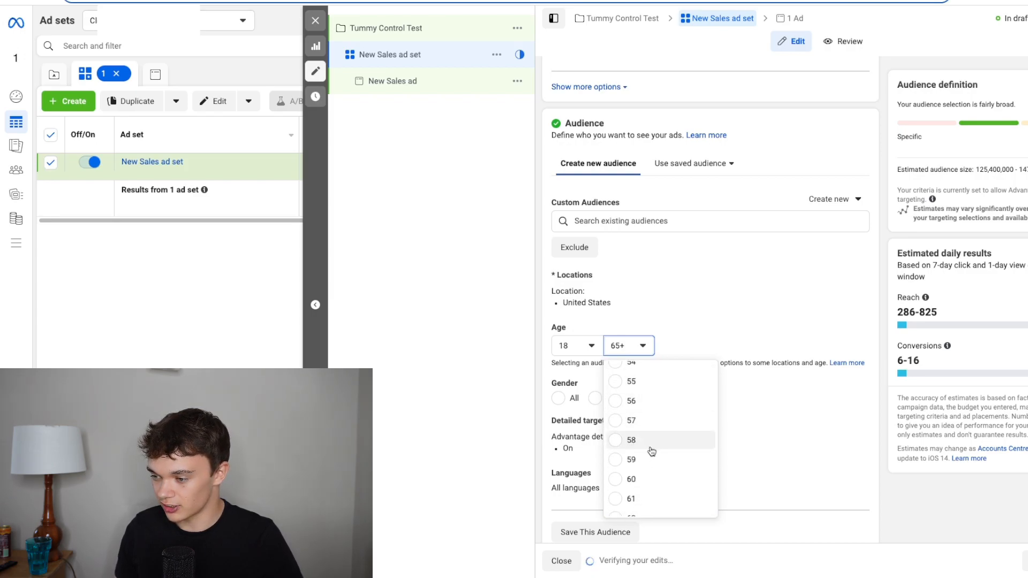
pyautogui.click(633, 478)
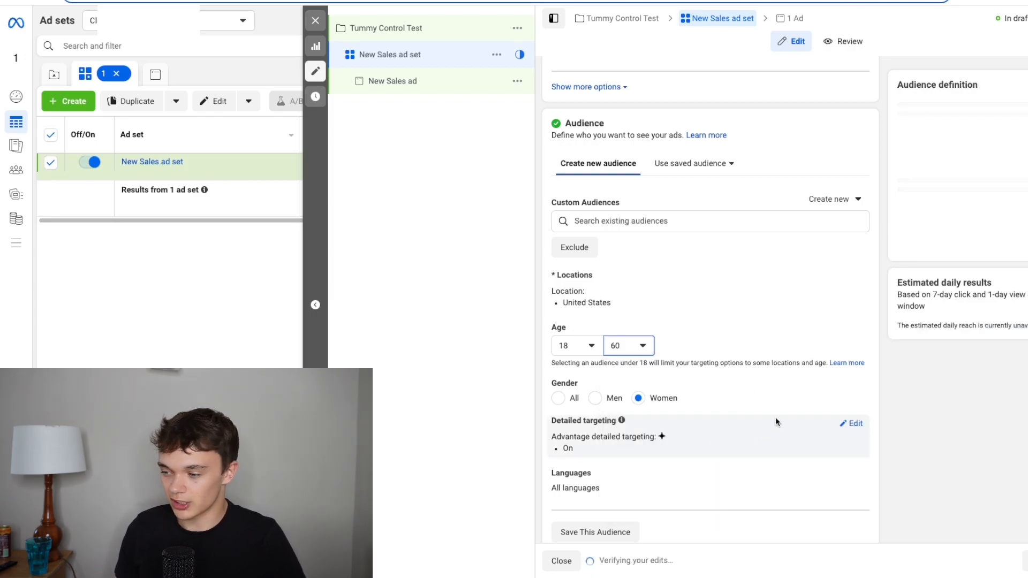
# Search detailed targeting for "fitness" and add the interest Physical fitness (fitness) to the audience.
pyautogui.scroll(-2, 583, 474)
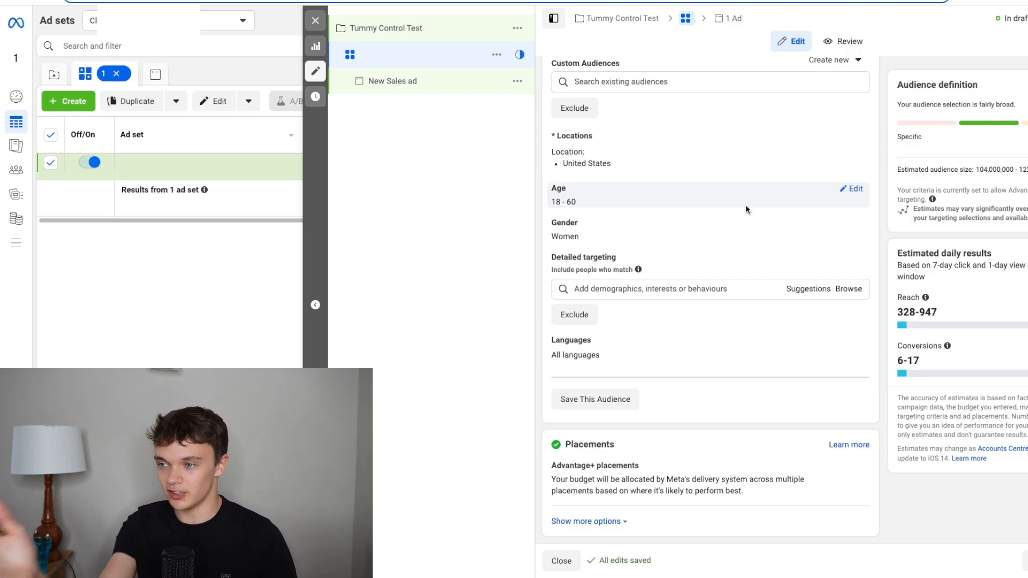
pyautogui.click(716, 292)
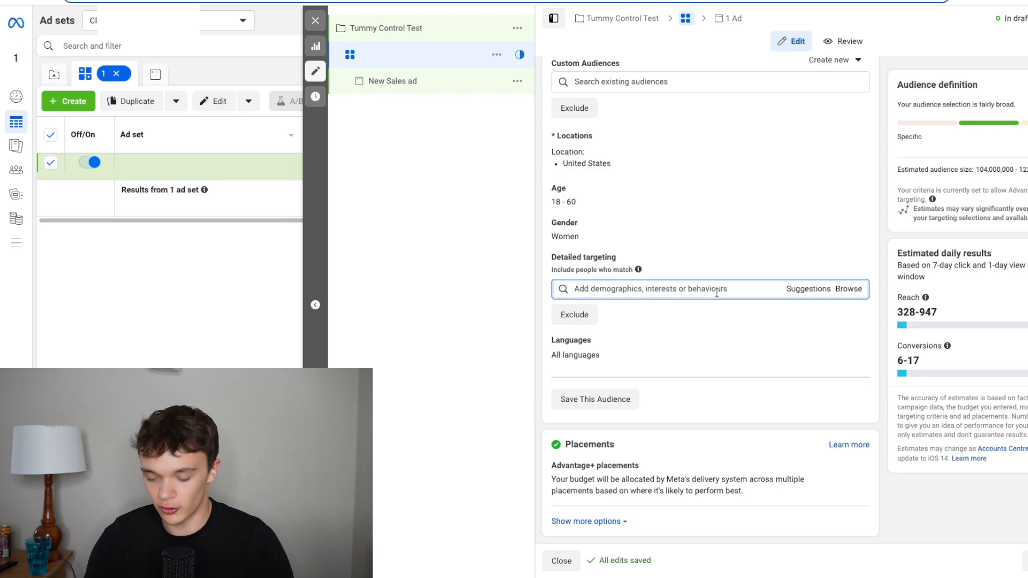
pyautogui.write('fitness')
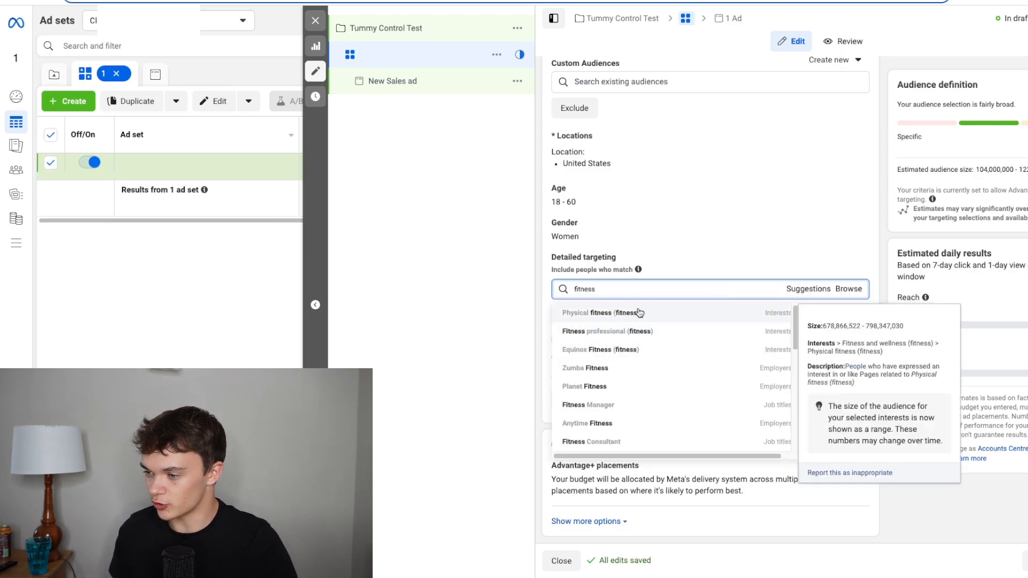
pyautogui.click(640, 313)
# Name the ad set "Physical fitness" after its targeted interest.
pyautogui.moveTo(565, 312)
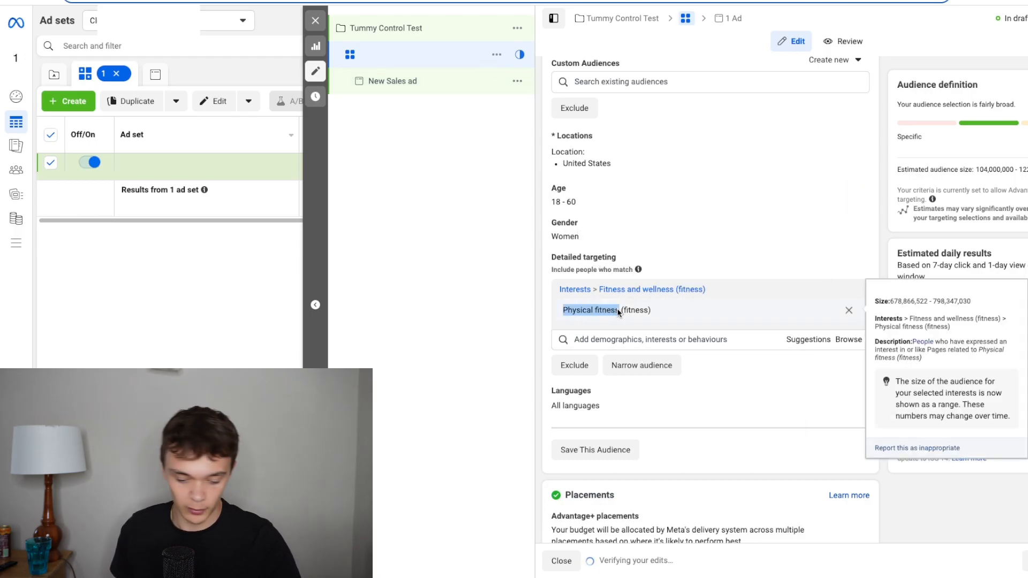
pyautogui.scroll(10, 619, 313)
pyautogui.write('Physical fitness')
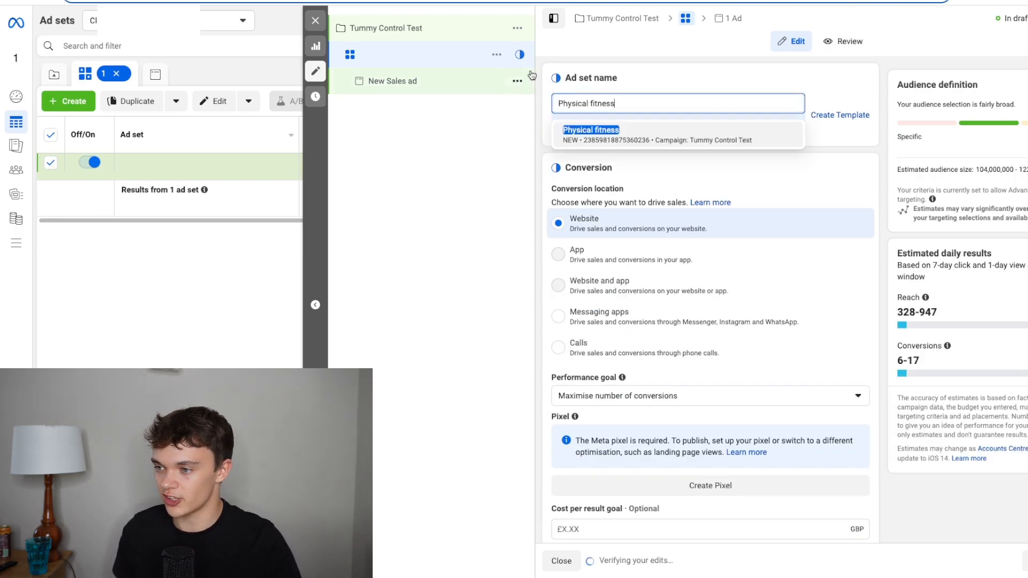
# Duplicate the Physical fitness ad set within the Tummy Control Test campaign.
pyautogui.click(506, 68)
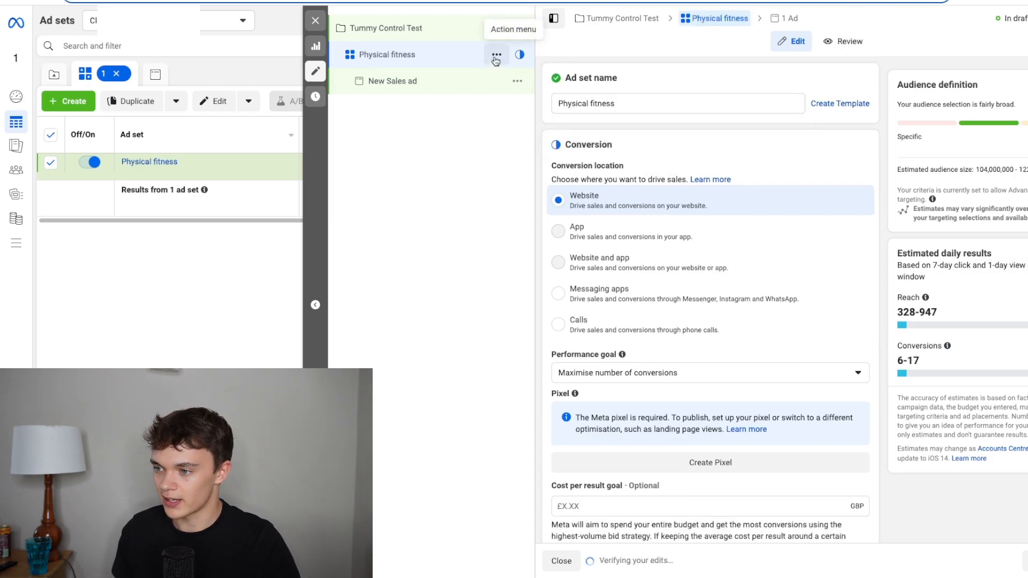
pyautogui.click(496, 56)
pyautogui.click(508, 97)
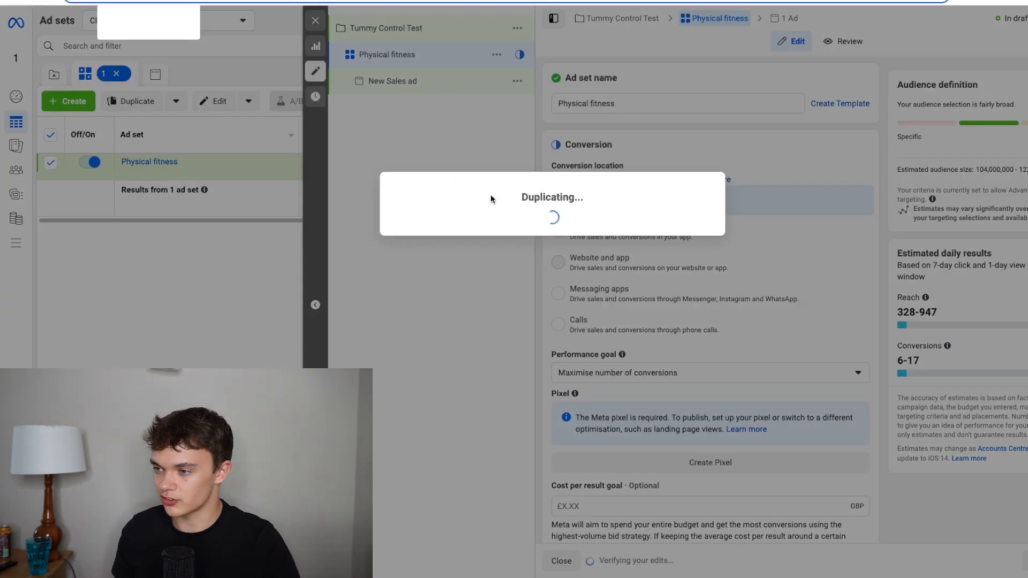
# Replace the copied ad set's Physical fitness interest with the suggested interest Health and wellness (personal care) in detailed targeting.
pyautogui.scroll(-10, 719, 268)
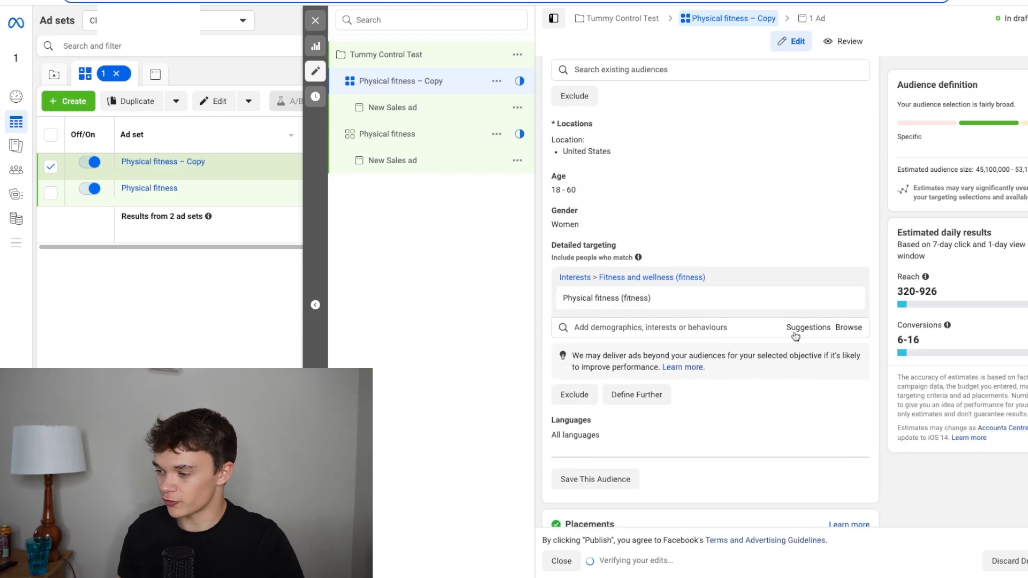
pyautogui.click(796, 335)
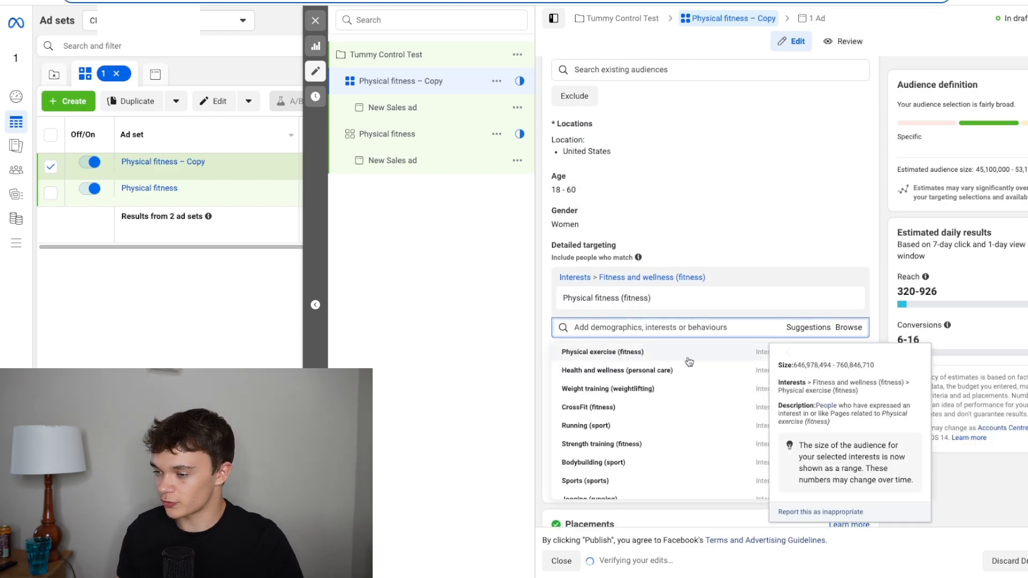
pyautogui.click(628, 373)
pyautogui.moveTo(565, 297); pyautogui.dragTo(588, 301)
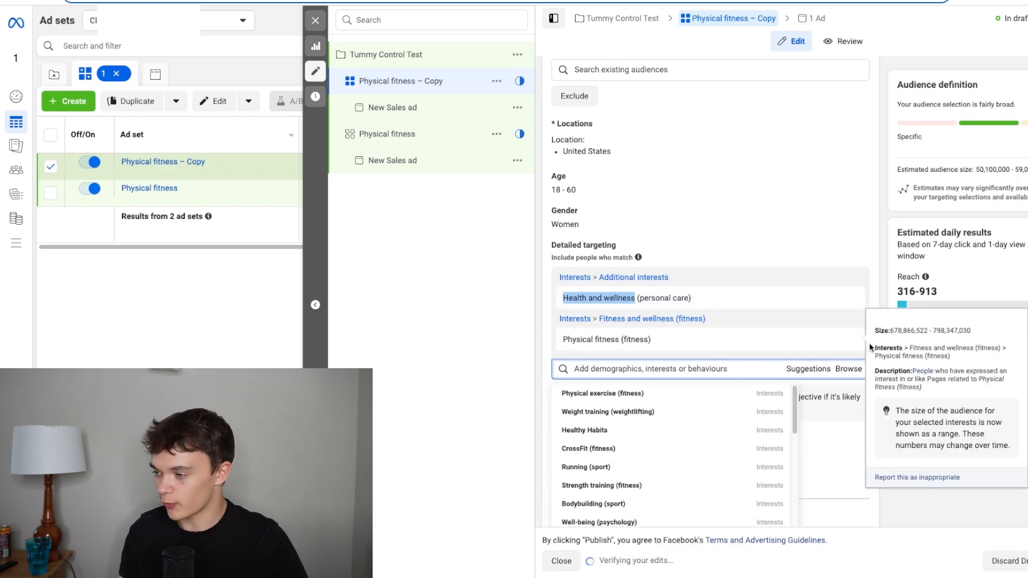
pyautogui.click(849, 339)
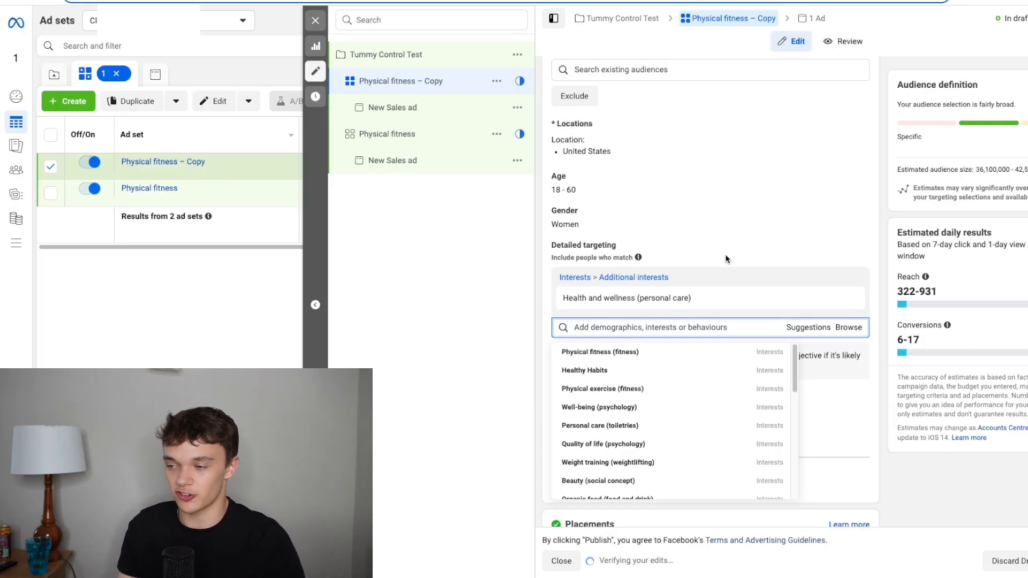
# Copy the text "Health and wellness" from the targeted interest and use it as the ad set's name.
pyautogui.scroll(6, 727, 259)
pyautogui.scroll(-8, 713, 252)
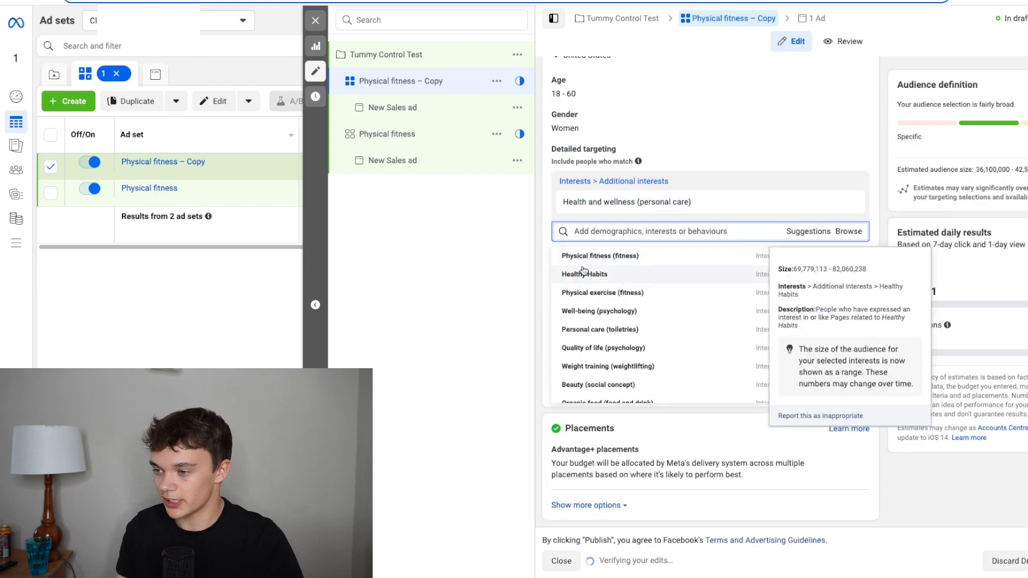
pyautogui.moveTo(563, 201); pyautogui.dragTo(635, 203)
pyautogui.hotkey('ctrl', 'c')
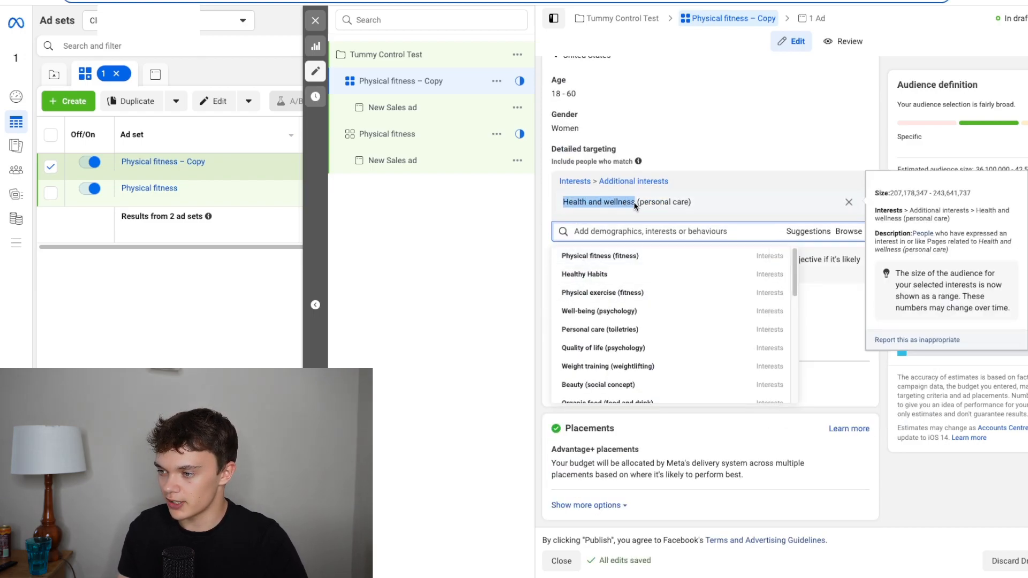
pyautogui.scroll(15, 634, 201)
pyautogui.tripleClick(618, 103)
pyautogui.hotkey('ctrl', 'v')
# Duplicate the Health and wellness ad set and switch the copy's detailed targeting to the suggested interest Healthy Habits.
pyautogui.click(497, 81)
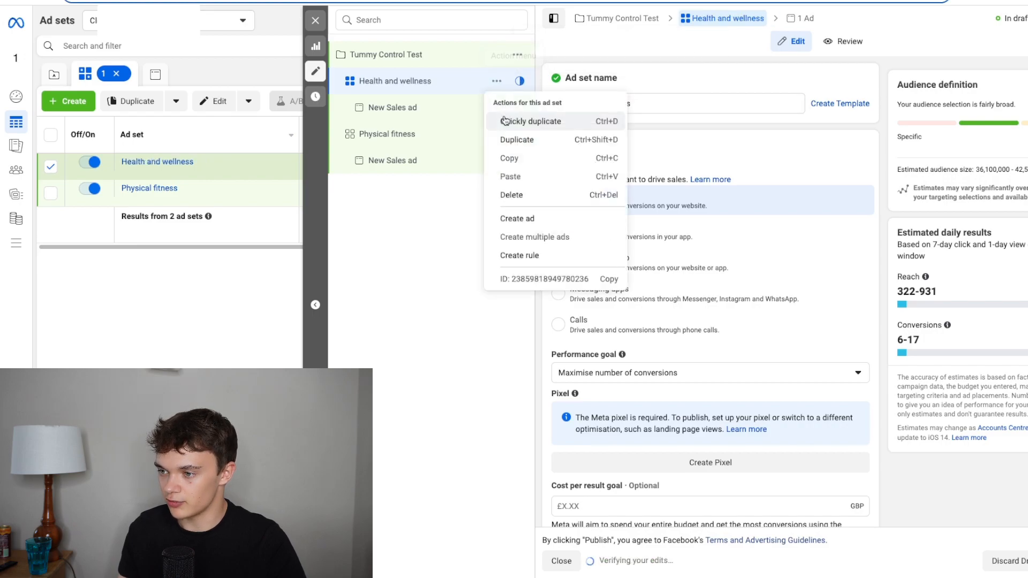
pyautogui.click(505, 121)
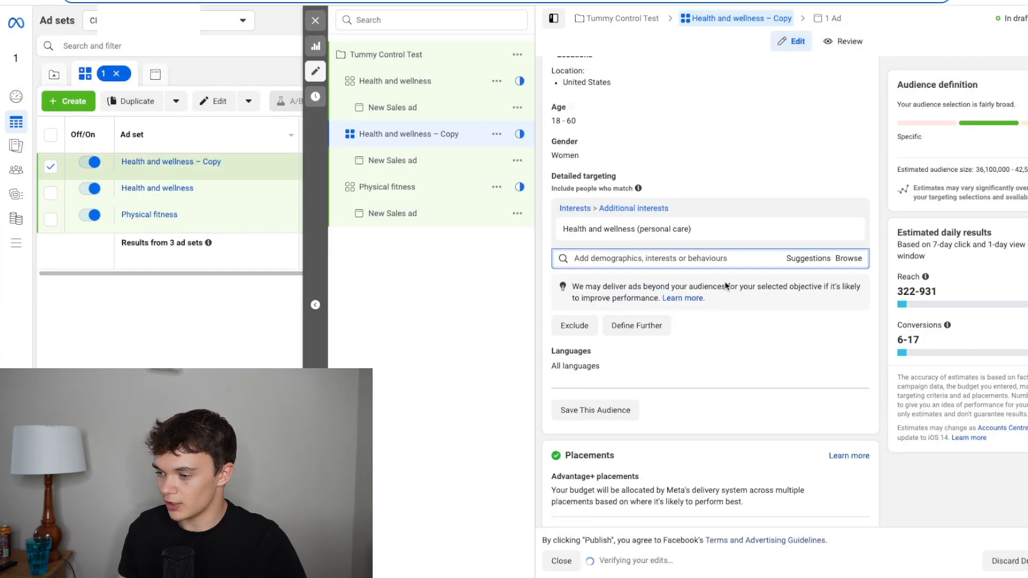
pyautogui.scroll(-1, 726, 282)
pyautogui.click(808, 249)
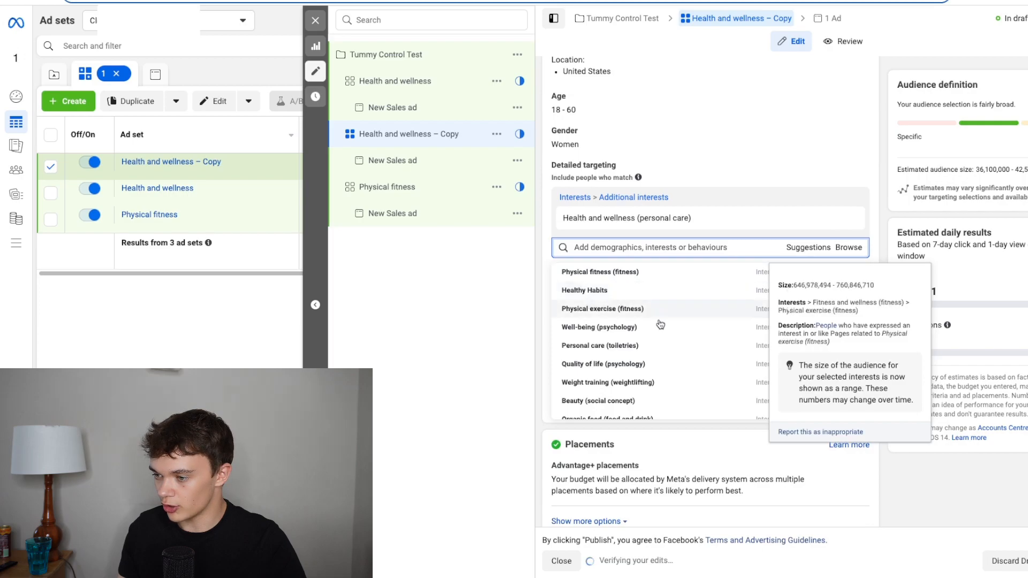
pyautogui.click(624, 295)
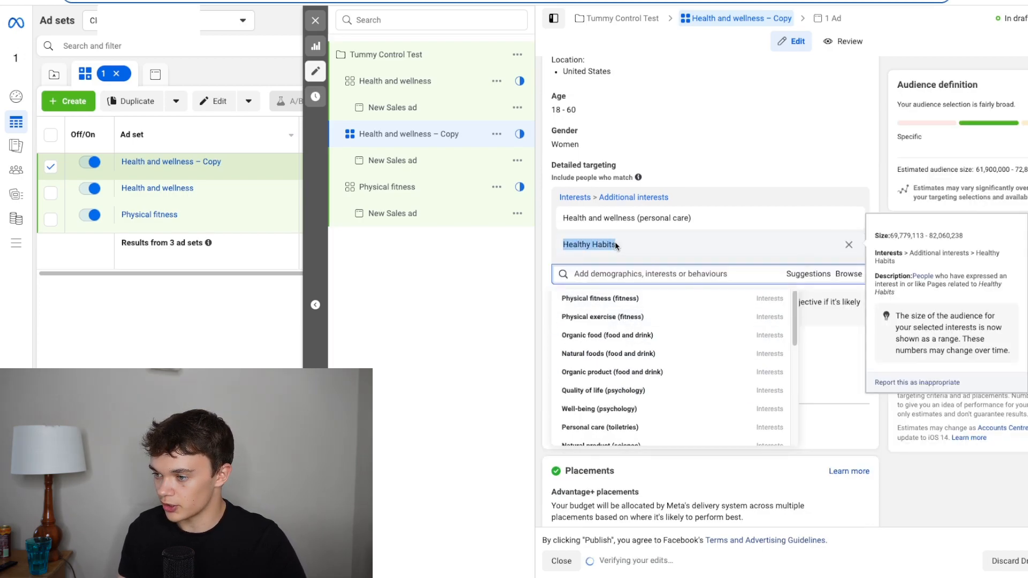
# Name the copied ad set "Healthy Habits" and duplicate it within the campaign.
pyautogui.scroll(10, 616, 242)
pyautogui.scroll(7, 644, 219)
pyautogui.tripleClick(619, 103)
pyautogui.write('Healthy Habits')
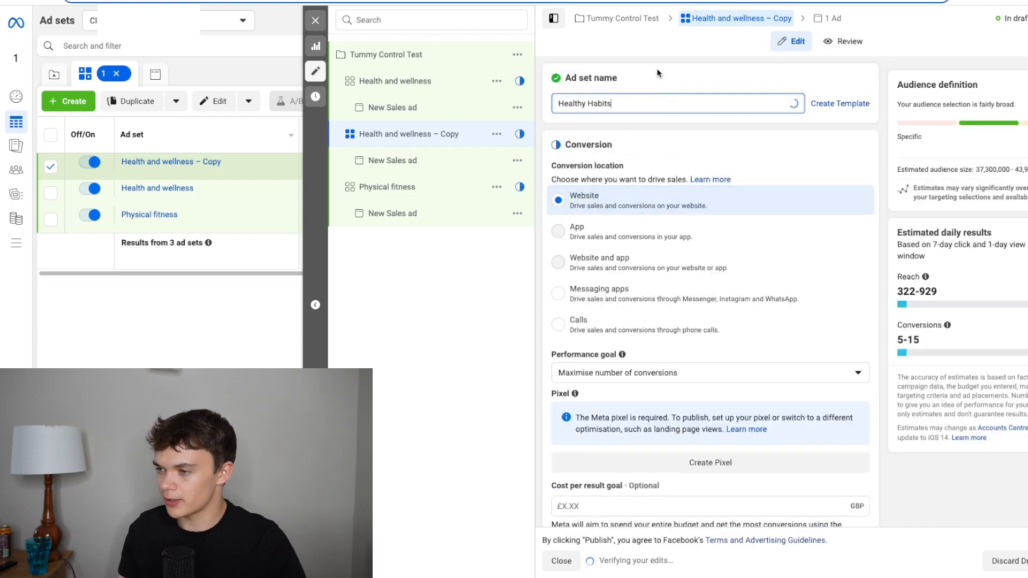
pyautogui.click(659, 74)
pyautogui.click(497, 134)
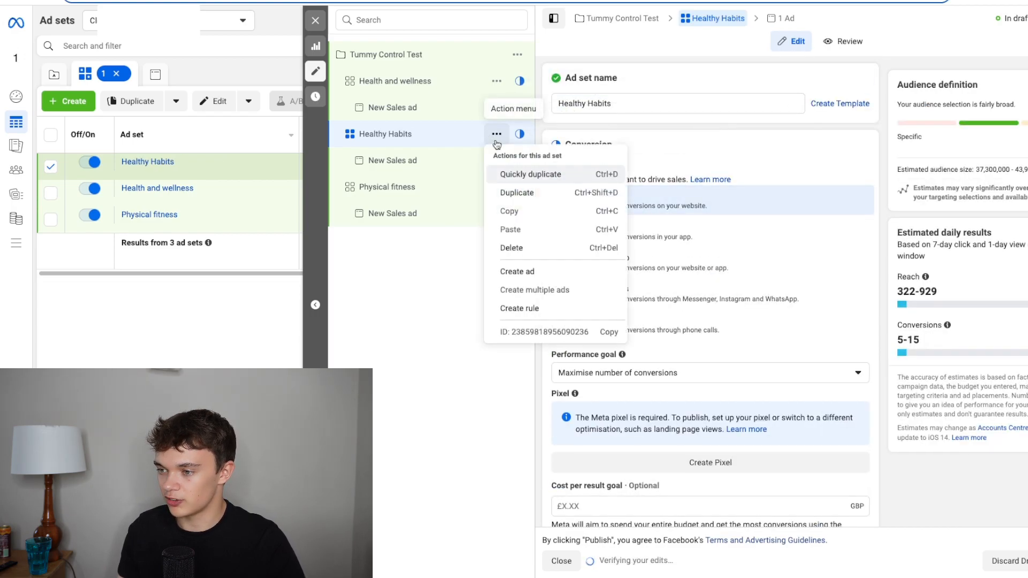
pyautogui.click(514, 174)
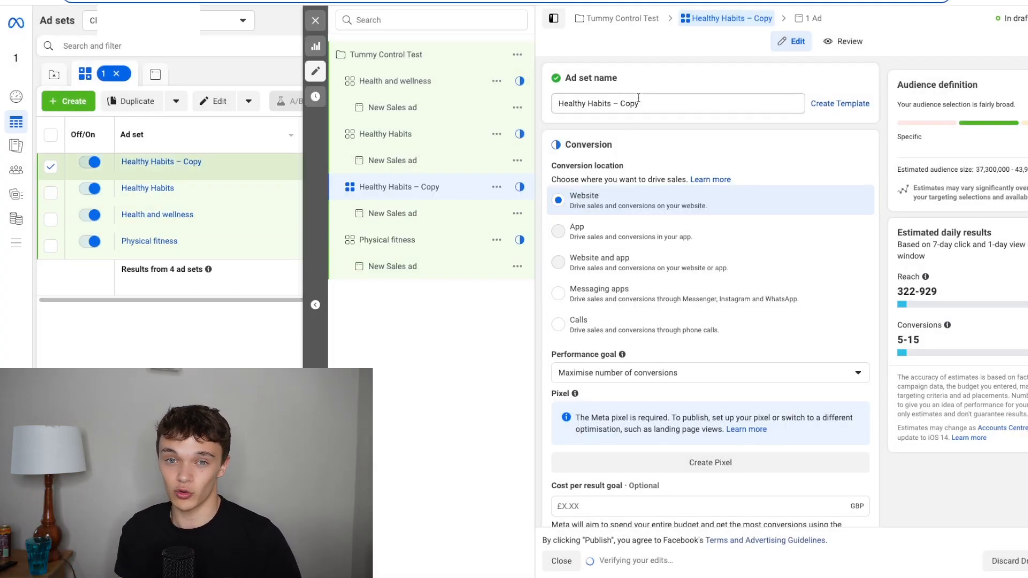
# Name the copy of the Healthy Habits ad set "Fashion" and search its detailed targeting for "Fashion".
pyautogui.click(639, 103)
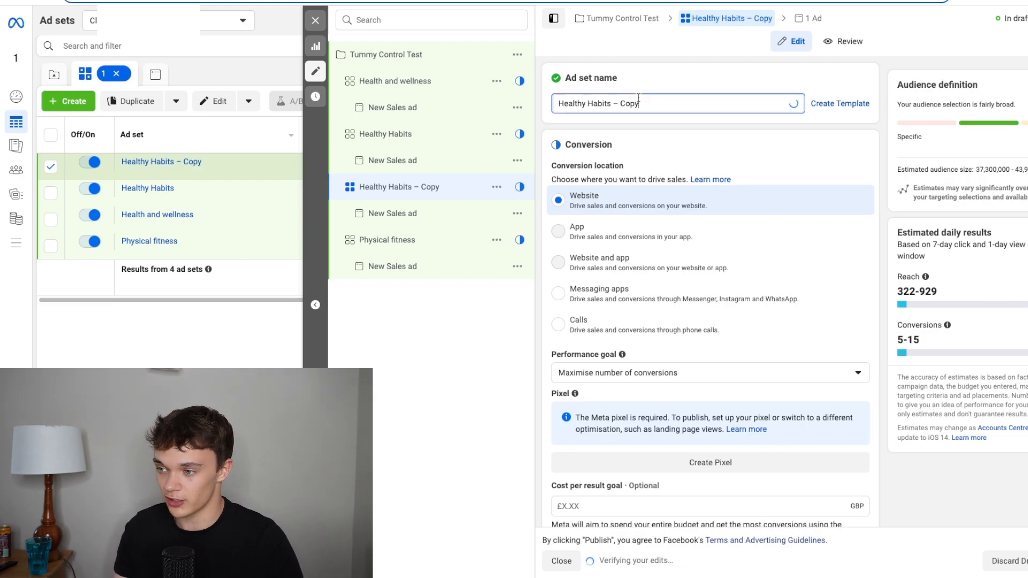
pyautogui.hotkey('ctrl', 'a')
pyautogui.write('Fa')
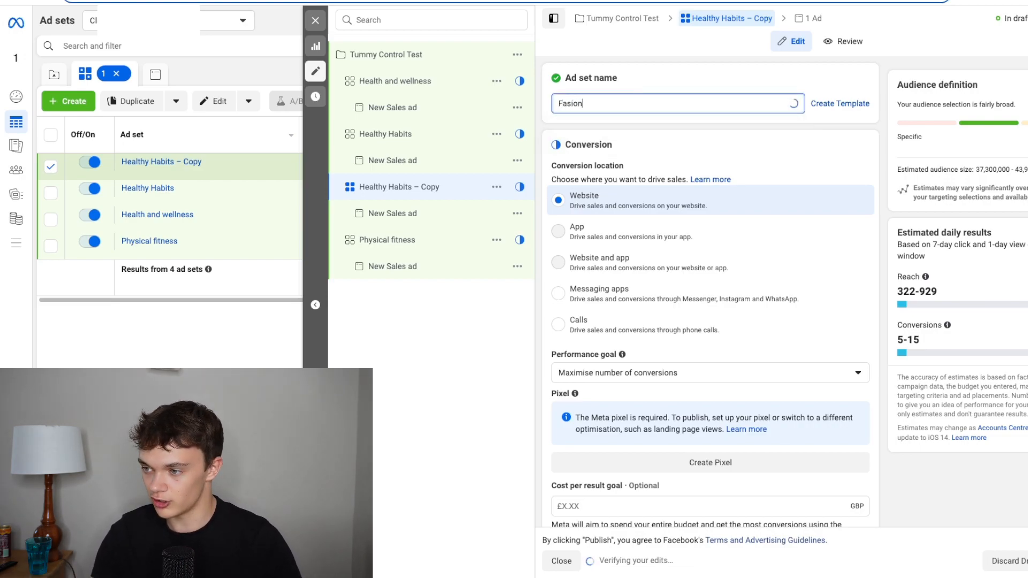
pyautogui.write('sion')
pyautogui.press('BackSpace')
pyautogui.press('BackSpace')
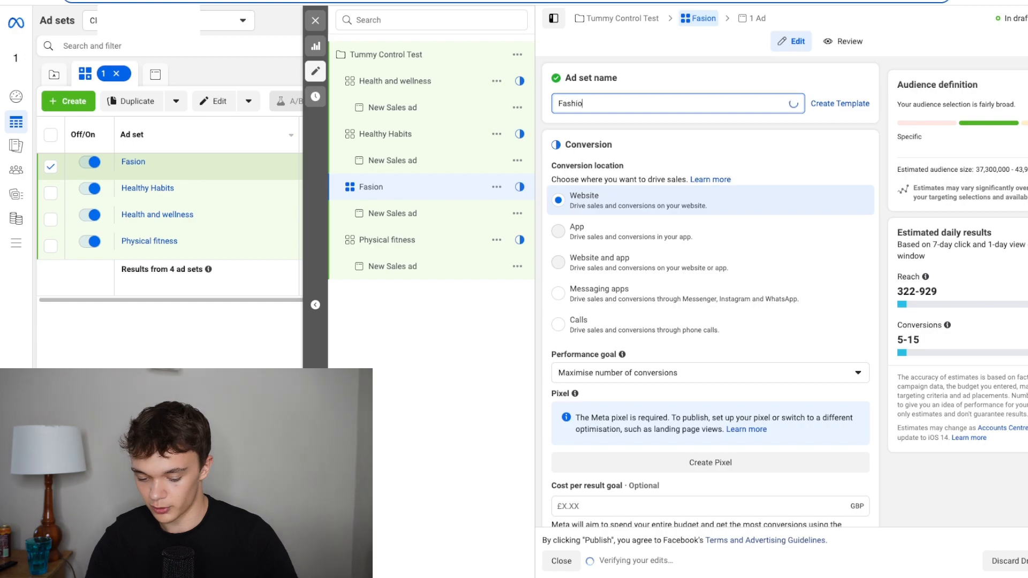
pyautogui.scroll(-10, 644, 379)
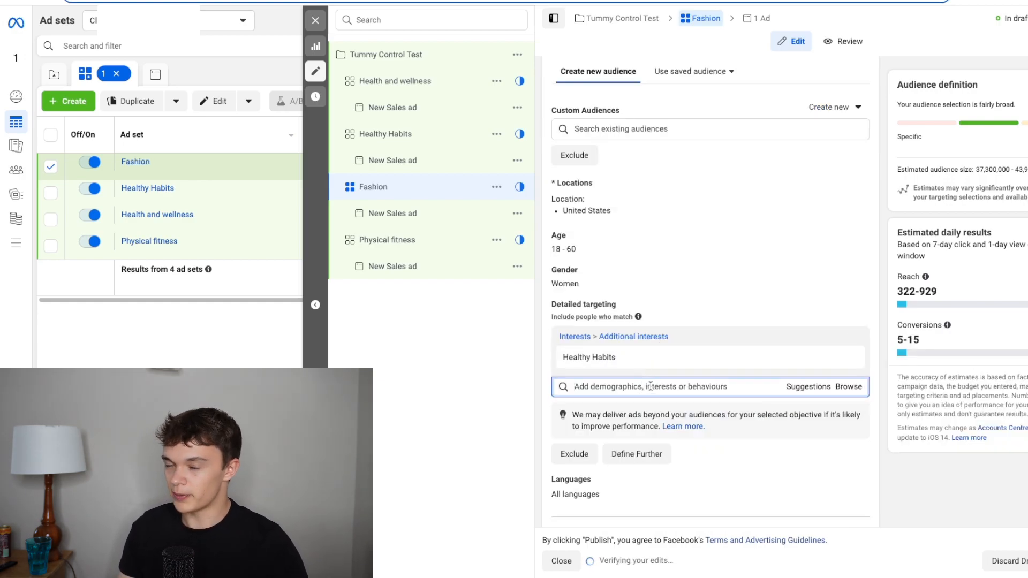
pyautogui.write('Fashion')
# Search detailed targeting for "clothing", add the interest Clothing (clothing) and remove Healthy Habits from the audience.
pyautogui.doubleClick(614, 383)
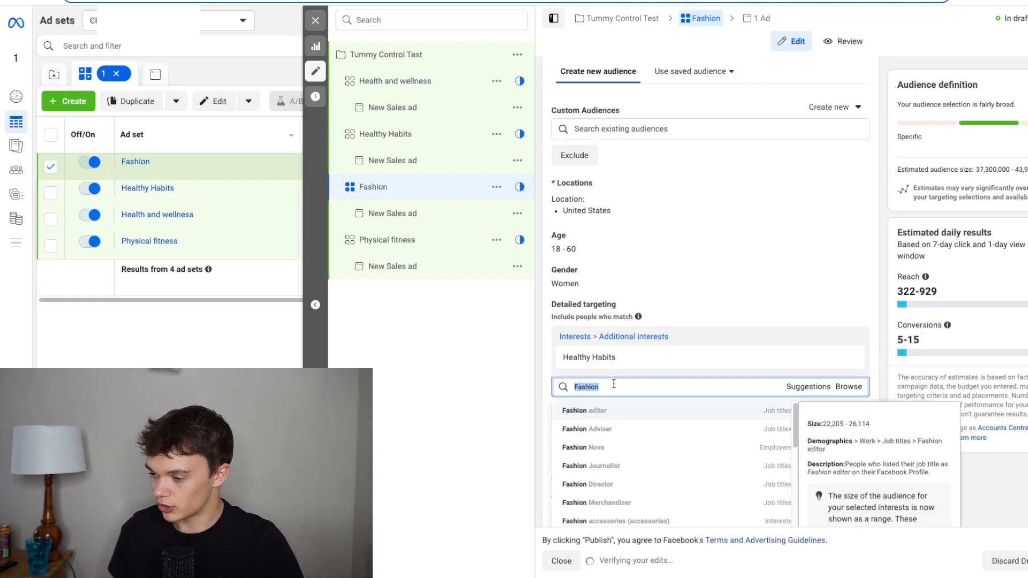
pyautogui.write('clo')
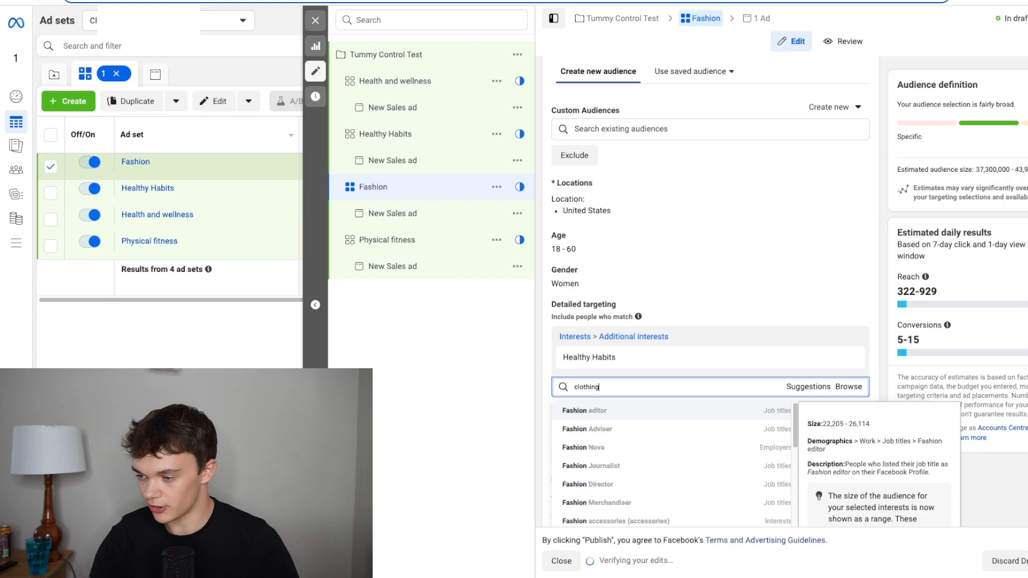
pyautogui.write('thing')
pyautogui.press('Return')
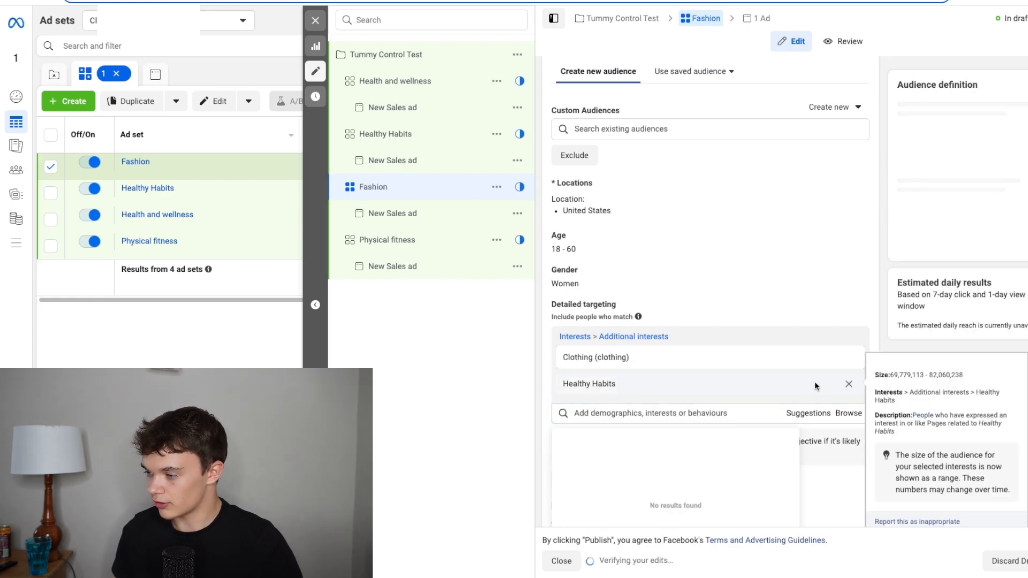
pyautogui.click(850, 385)
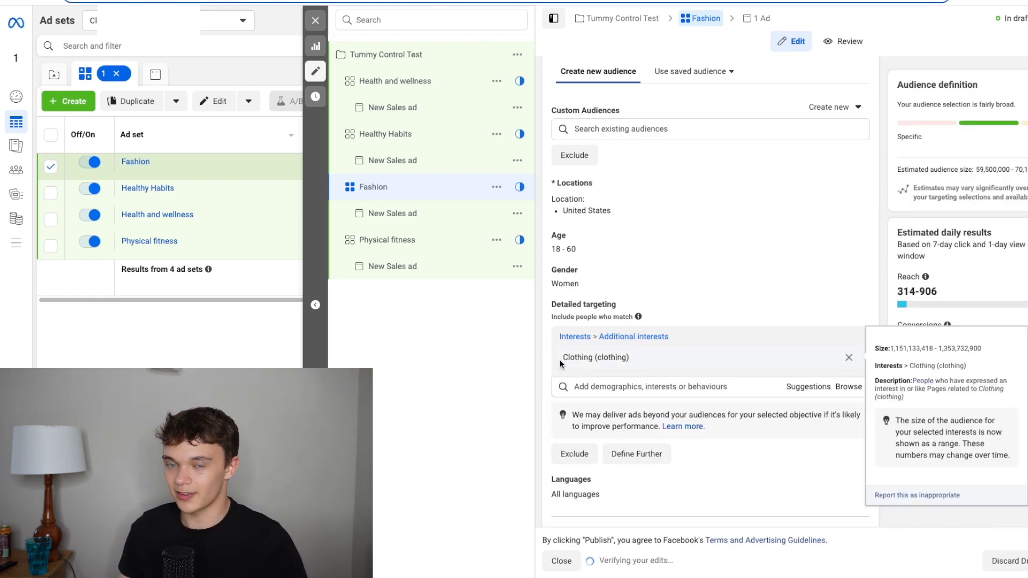
# Rename the Fashion ad set "Clothing (clothing)" by copying the name of its targeted interest.
pyautogui.moveTo(561, 359); pyautogui.dragTo(640, 358)
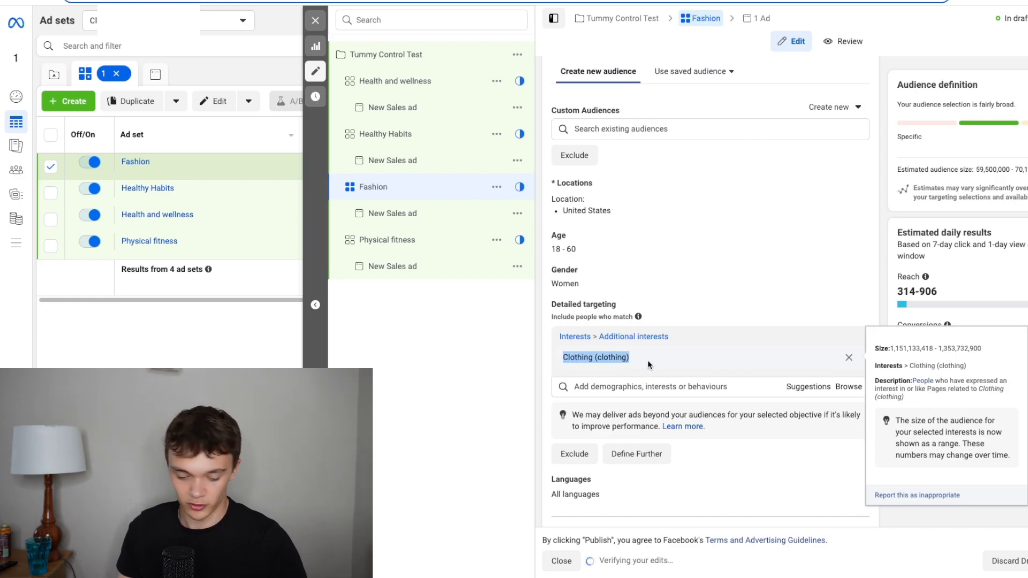
pyautogui.scroll(15, 647, 359)
pyautogui.tripleClick(614, 98)
pyautogui.hotkey('ctrl', 'v')
pyautogui.click(635, 74)
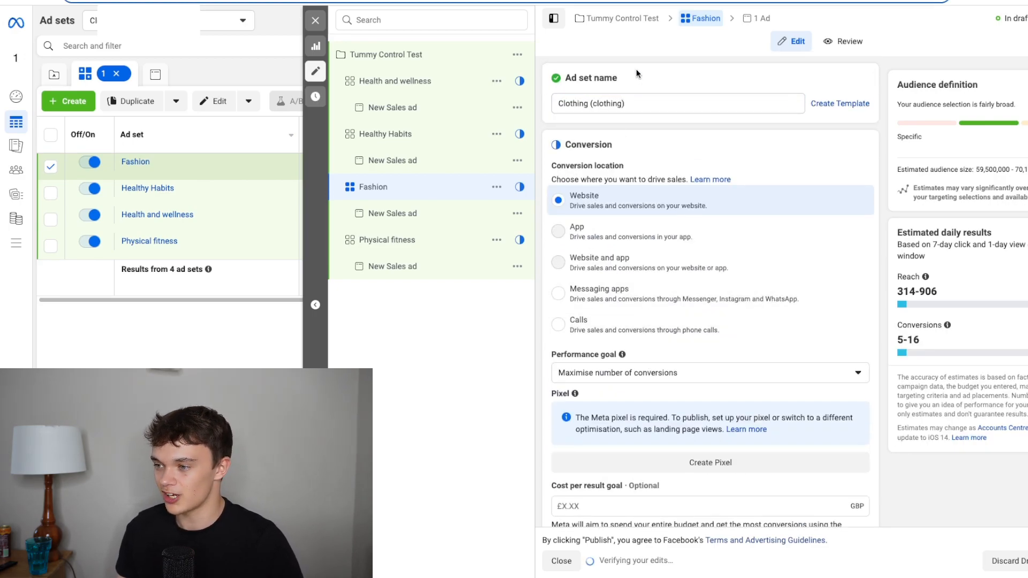
# Duplicate the Clothing (clothing) ad set and replace the copy's interest with the suggested Fashion accessories (accessories).
pyautogui.click(497, 187)
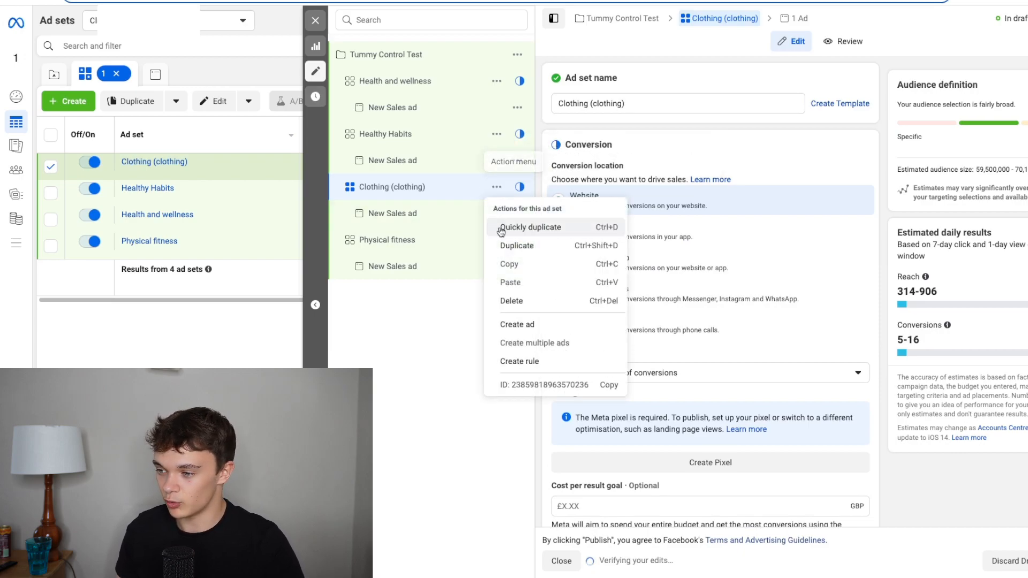
pyautogui.click(500, 228)
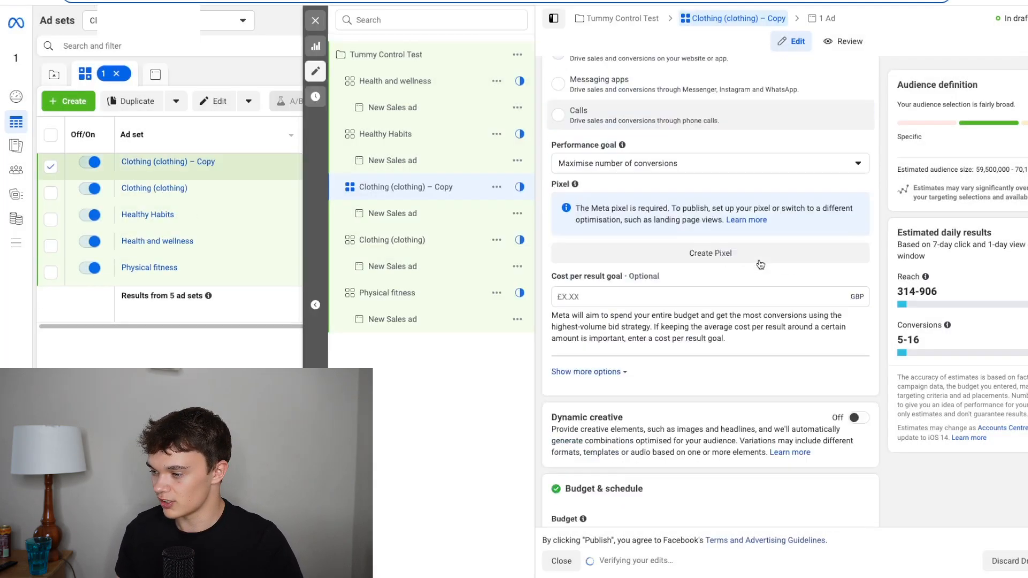
pyautogui.scroll(-10, 760, 259)
pyautogui.click(787, 232)
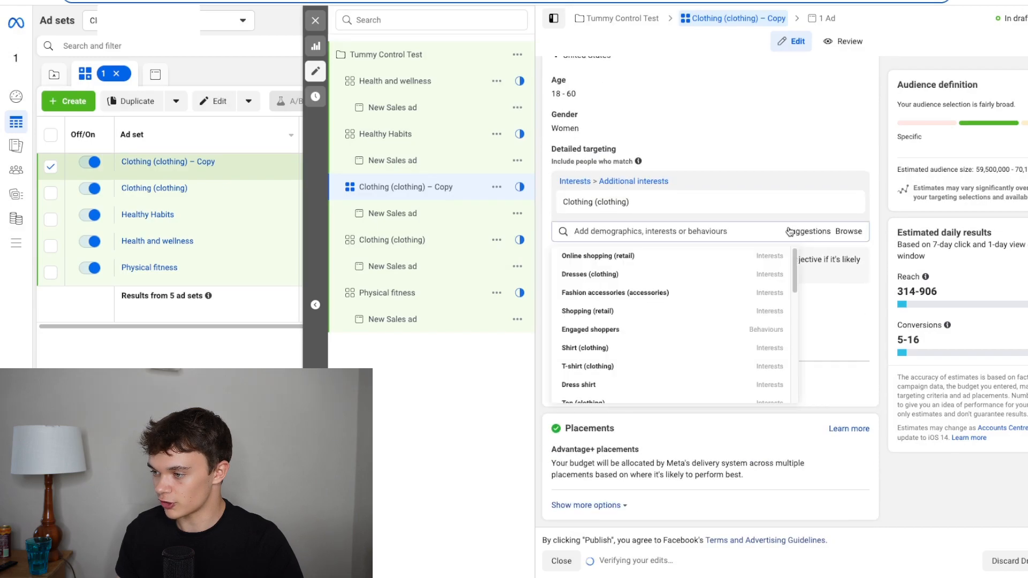
pyautogui.click(629, 294)
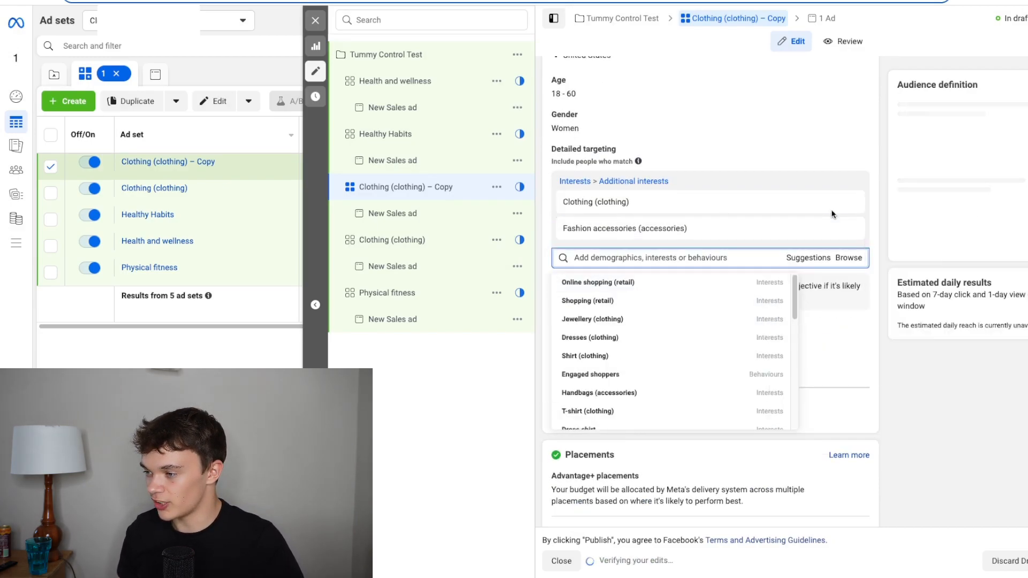
pyautogui.click(850, 204)
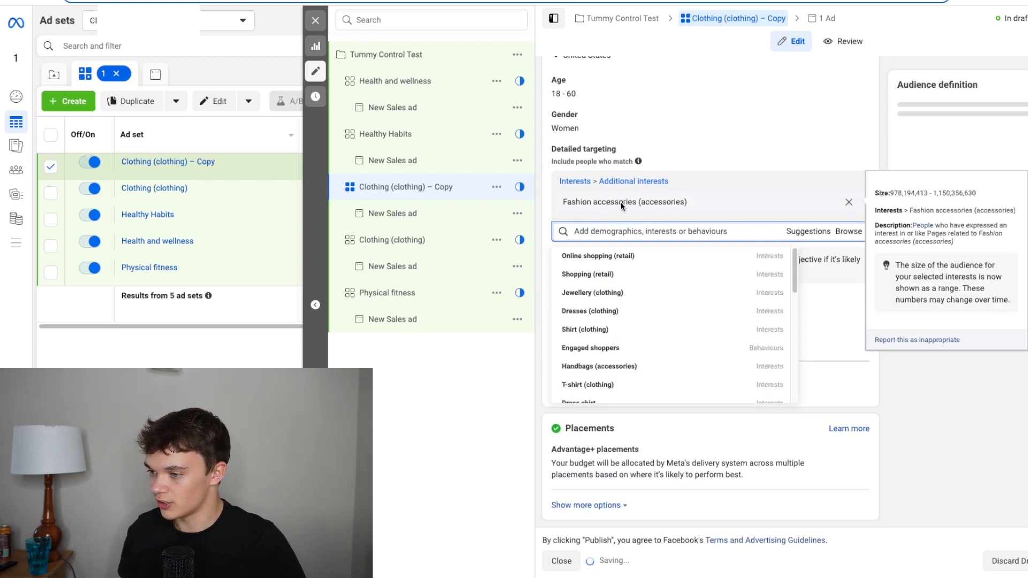
# Name the copied ad set "Fashion accessories (accessories)" by copying its targeted interest's text.
pyautogui.moveTo(563, 202); pyautogui.dragTo(621, 205)
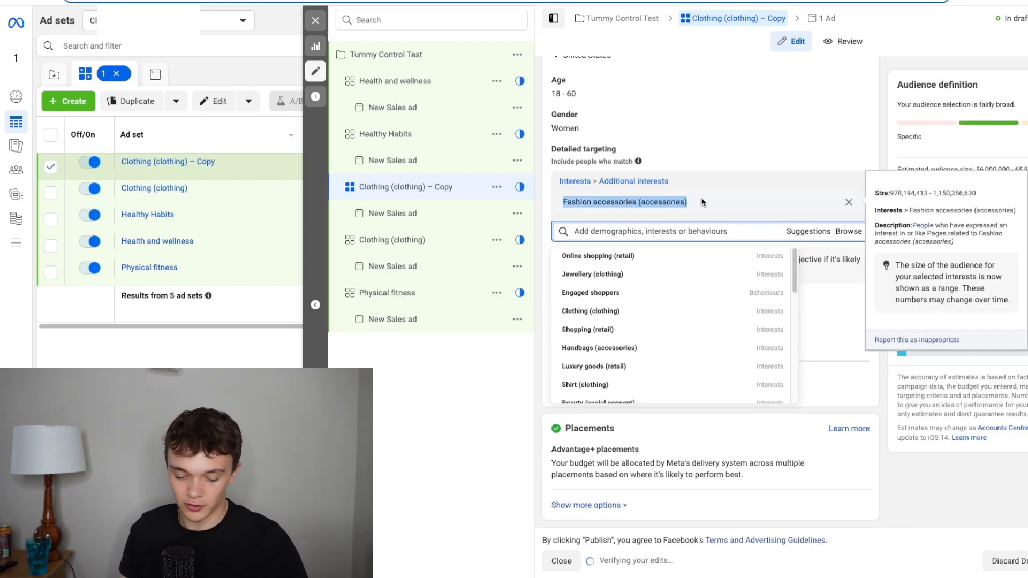
pyautogui.scroll(15, 699, 194)
pyautogui.click(636, 108)
pyautogui.hotkey('ctrl', 'a')
pyautogui.hotkey('ctrl', 'v')
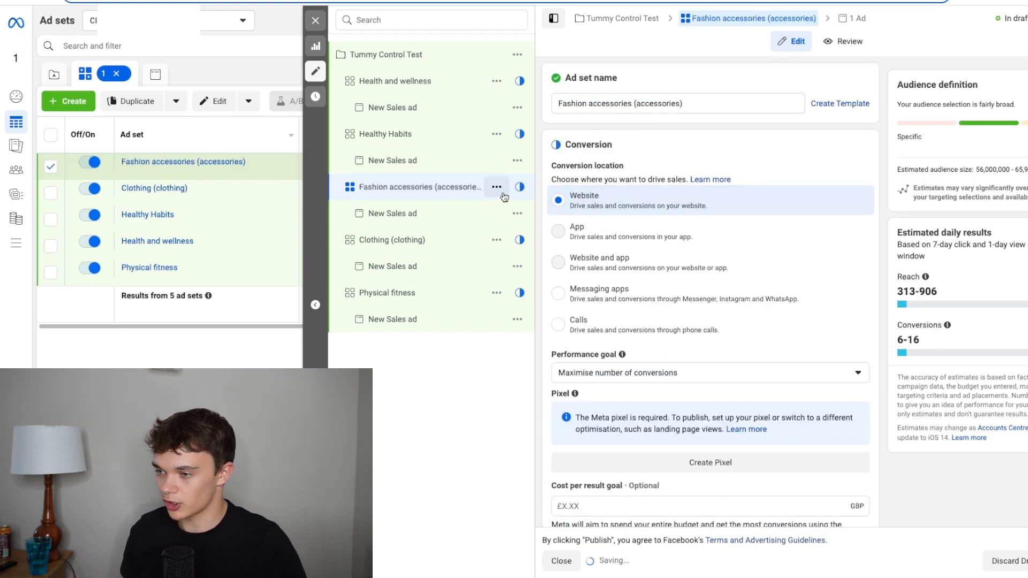
# Duplicate the Fashion accessories (accessories) ad set and replace the copy's interest with the suggested Online shopping (retail).
pyautogui.click(496, 186)
pyautogui.click(527, 224)
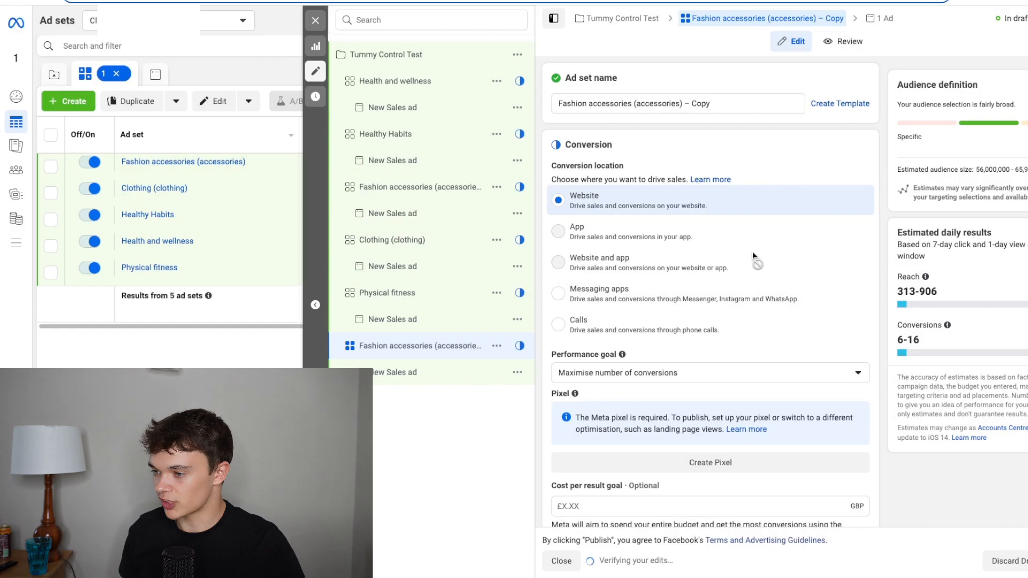
pyautogui.scroll(-15, 752, 249)
pyautogui.click(806, 366)
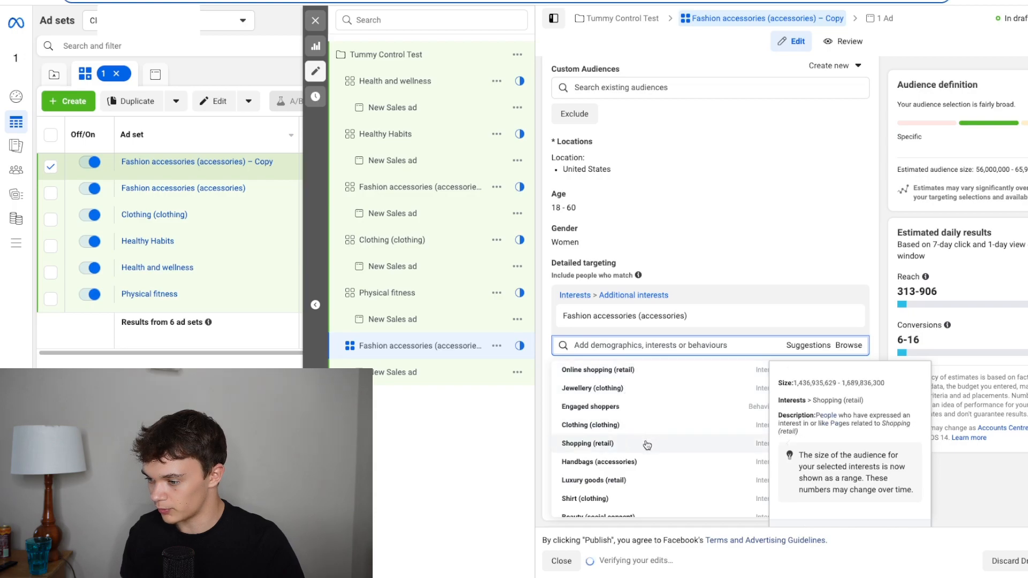
pyautogui.click(567, 368)
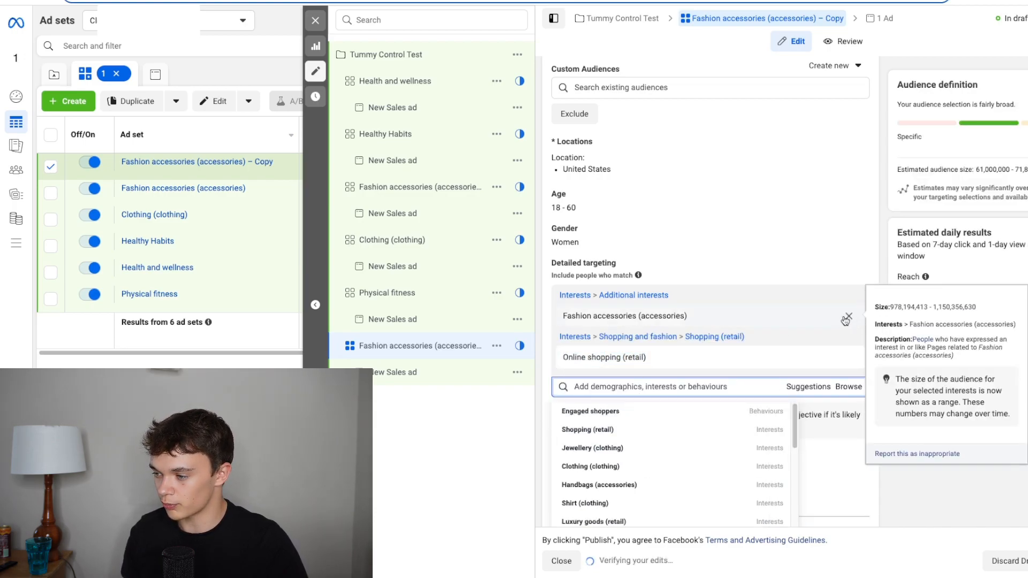
pyautogui.click(847, 318)
# Name the copied ad set "Online shopping (retail)" after its targeted interest.
pyautogui.scroll(10, 721, 258)
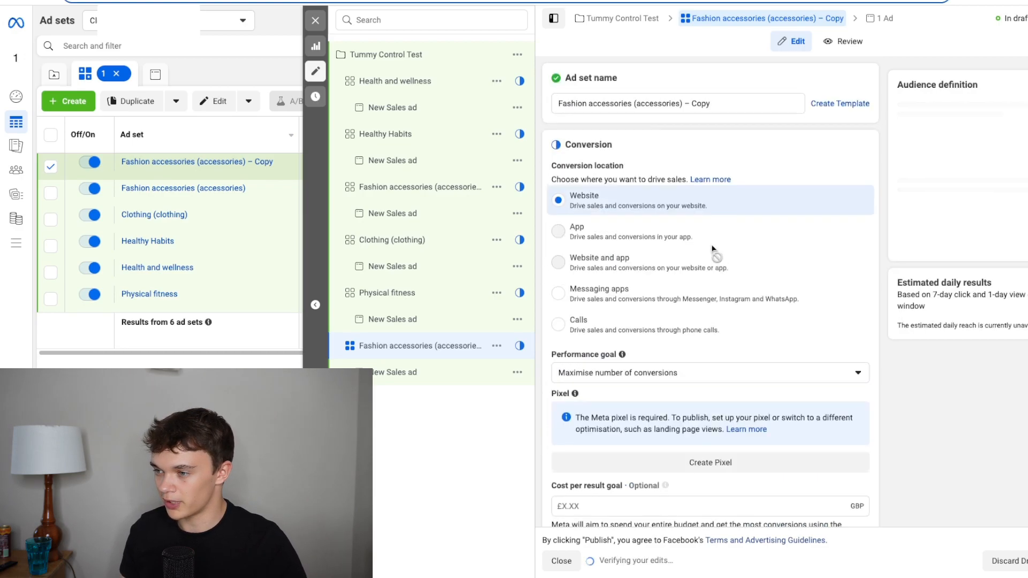
pyautogui.tripleClick(642, 109)
pyautogui.hotkey('ctrl', 'v')
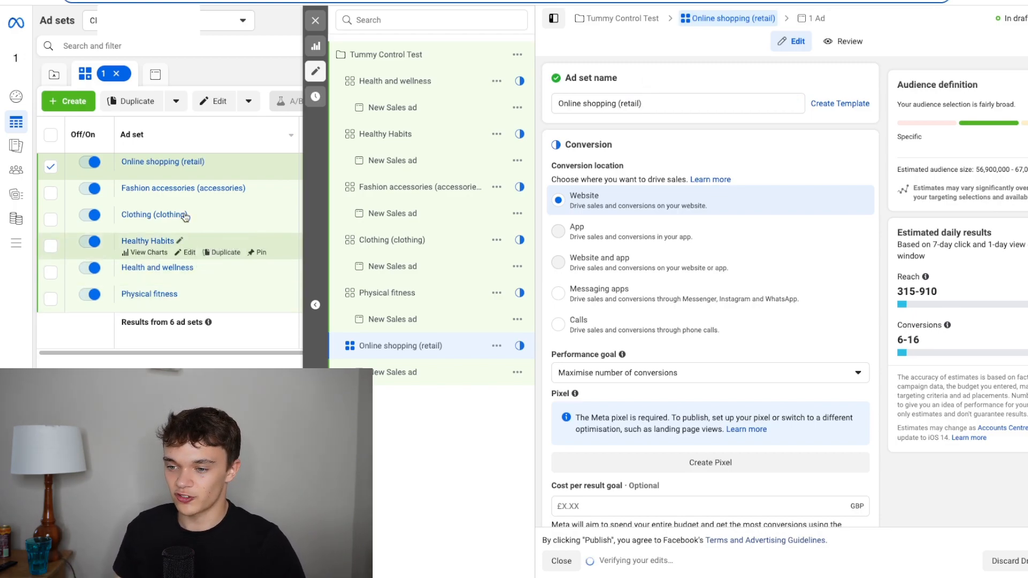
# Duplicate the Online shopping (retail) ad set and replace the copy's interest with Spanx.
pyautogui.click(51, 168)
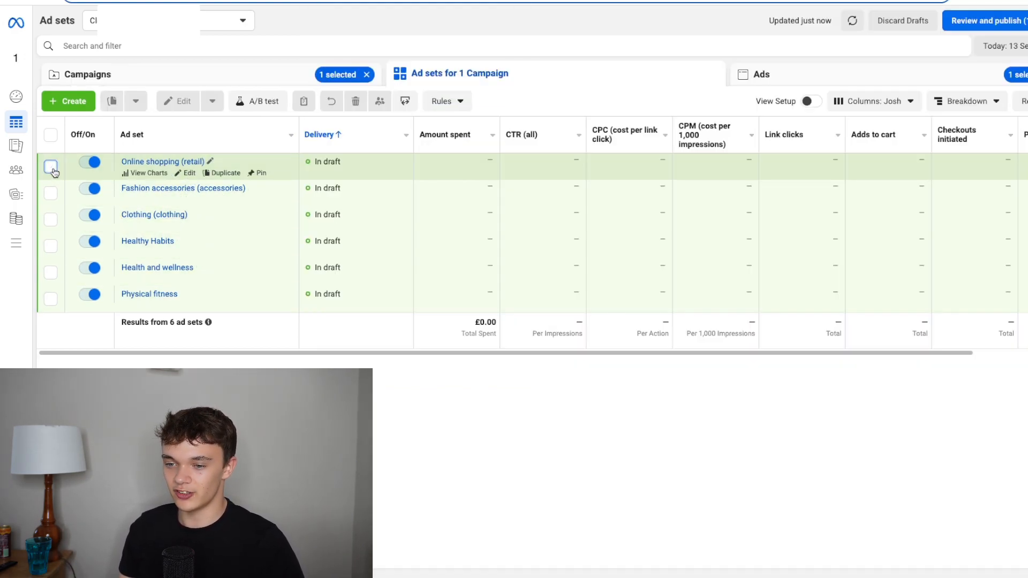
pyautogui.click(188, 174)
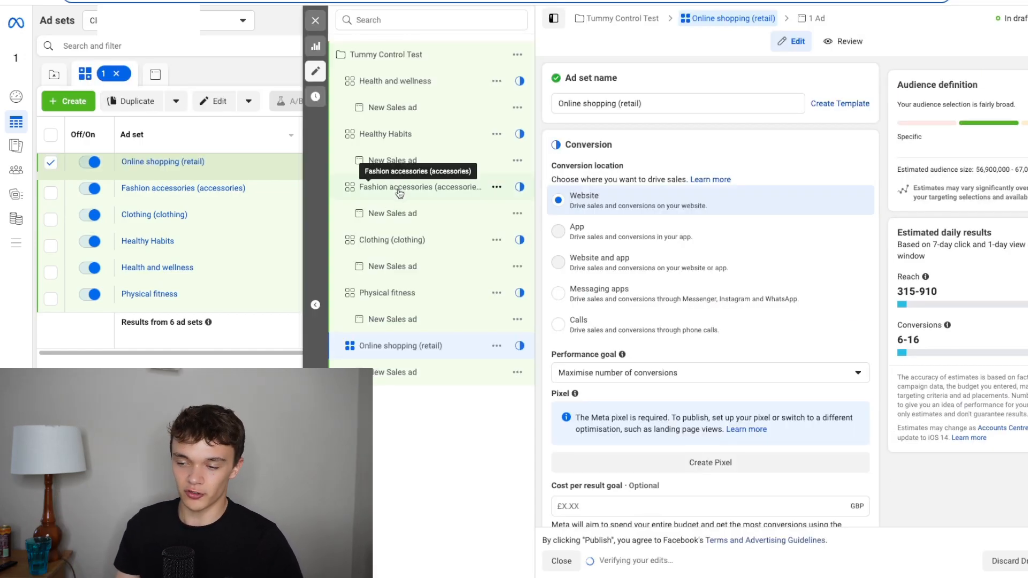
pyautogui.click(508, 349)
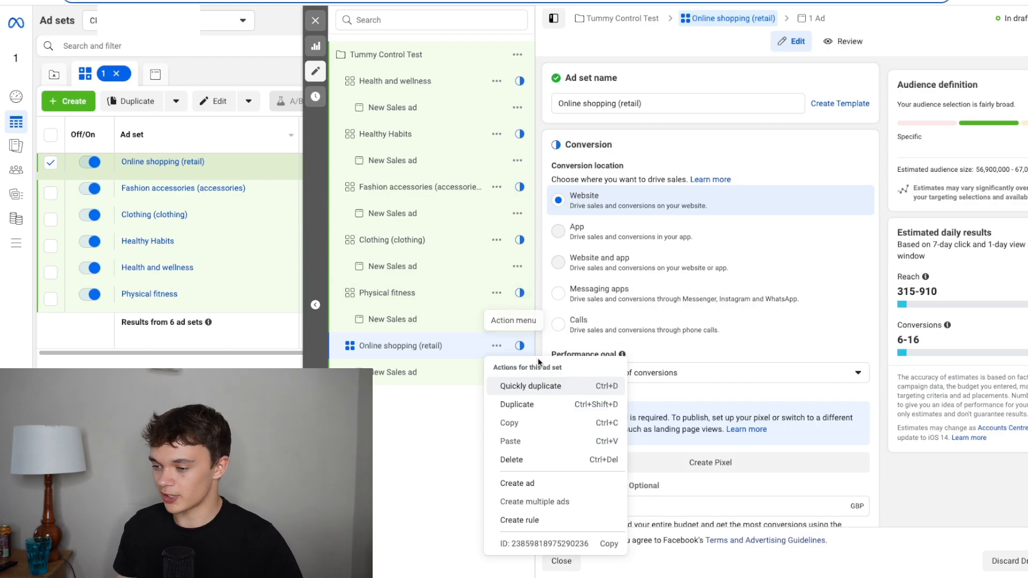
pyautogui.click(517, 450)
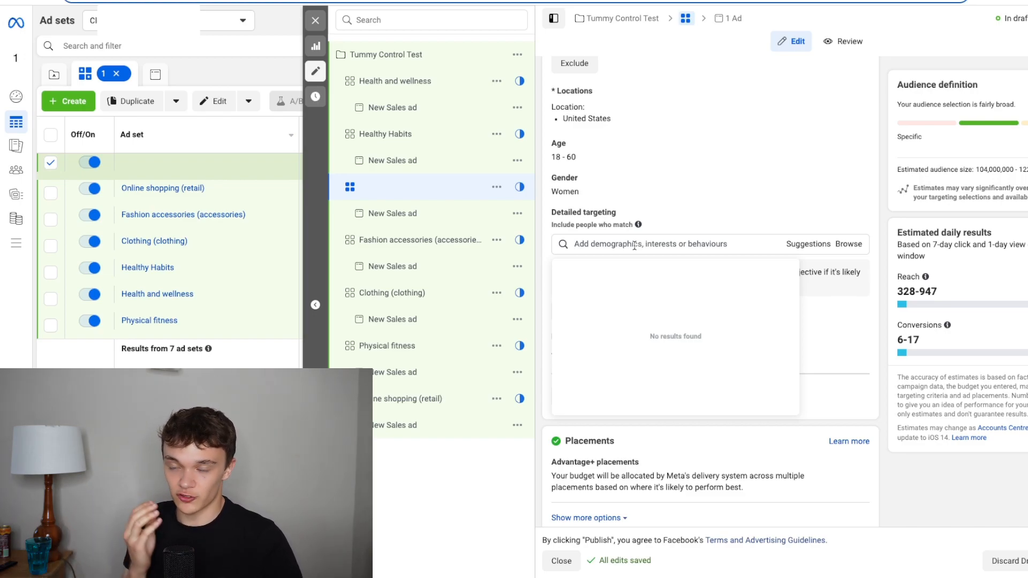
pyautogui.write('spanx')
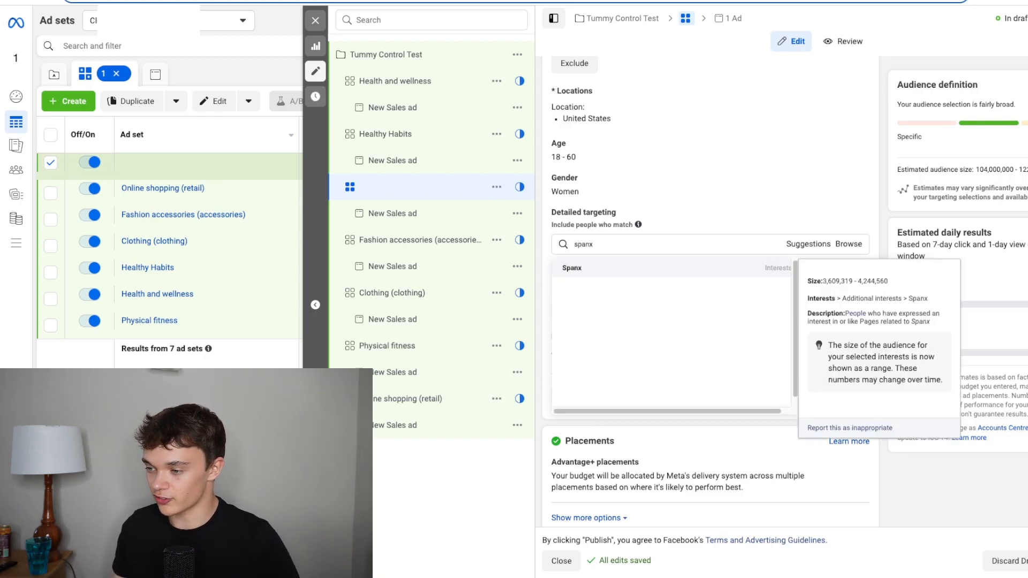
pyautogui.press('Return')
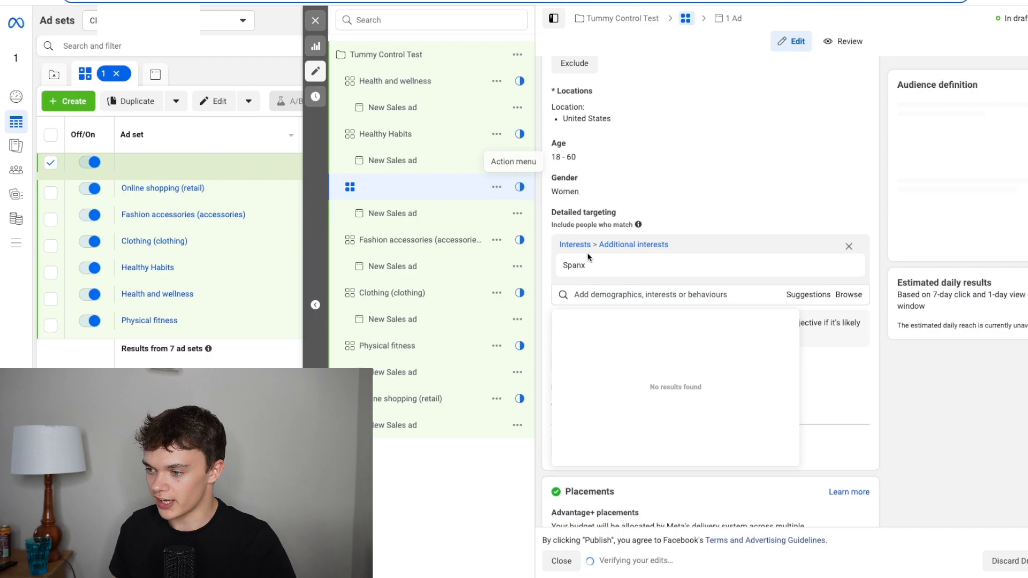
# Name the copied ad set "Spanx" by copying the text of its targeted interest.
pyautogui.moveTo(584, 266); pyautogui.dragTo(572, 266)
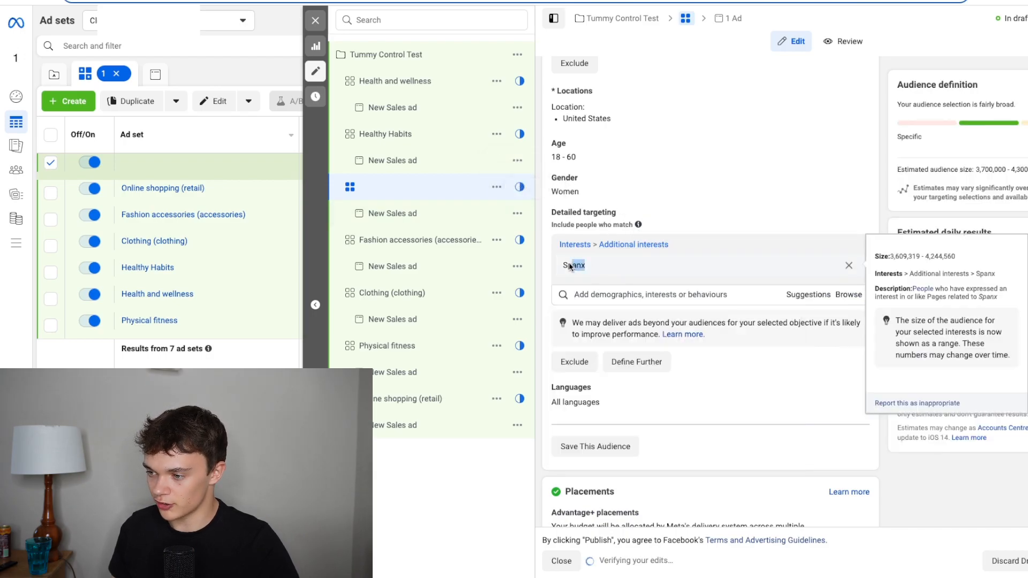
pyautogui.hotkey('ctrl', 'c')
pyautogui.scroll(15, 581, 267)
pyautogui.click(632, 109)
pyautogui.hotkey('ctrl', 'v')
# Duplicate the Spanx ad set, replace the copy's interest with the suggested Bodysuit and name the copy "Bodysuit".
pyautogui.click(497, 187)
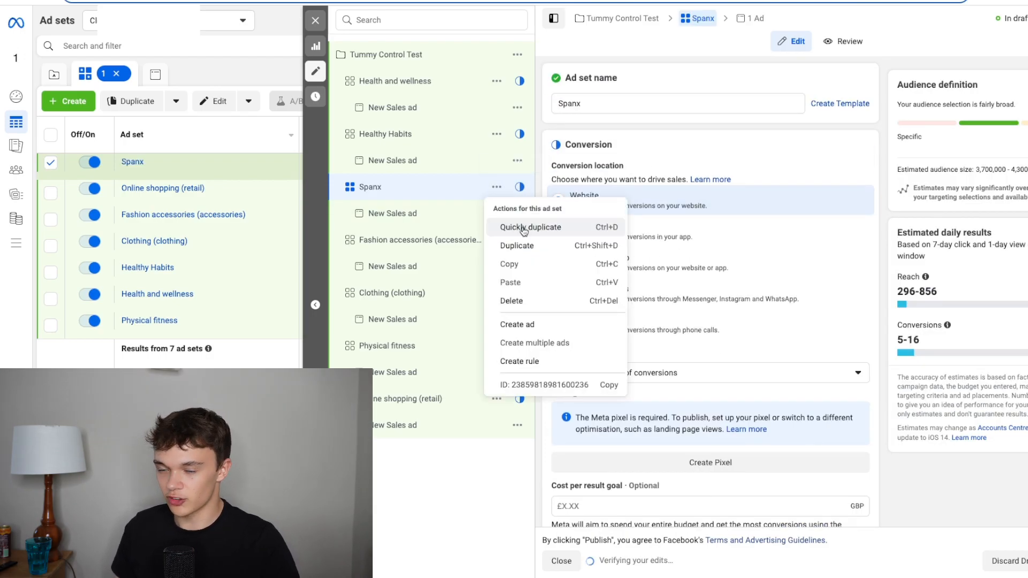
pyautogui.click(524, 228)
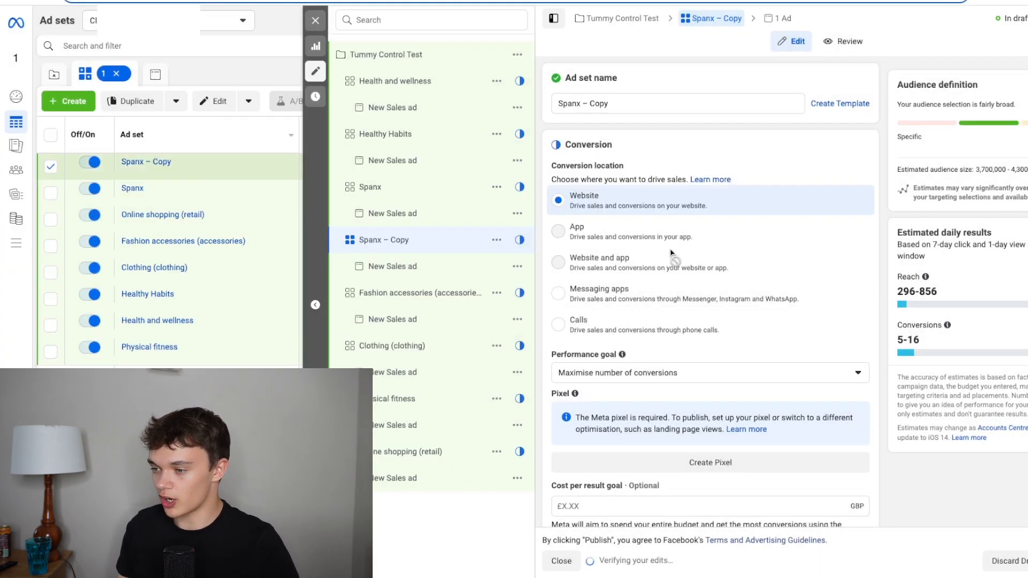
pyautogui.scroll(-10, 717, 245)
pyautogui.scroll(-8, 715, 318)
pyautogui.click(813, 277)
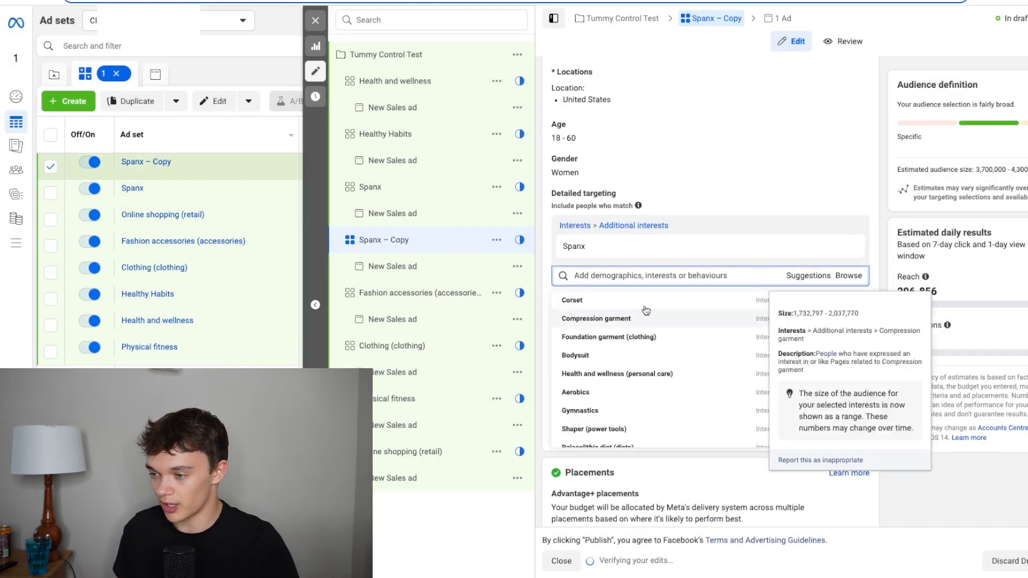
pyautogui.click(761, 276)
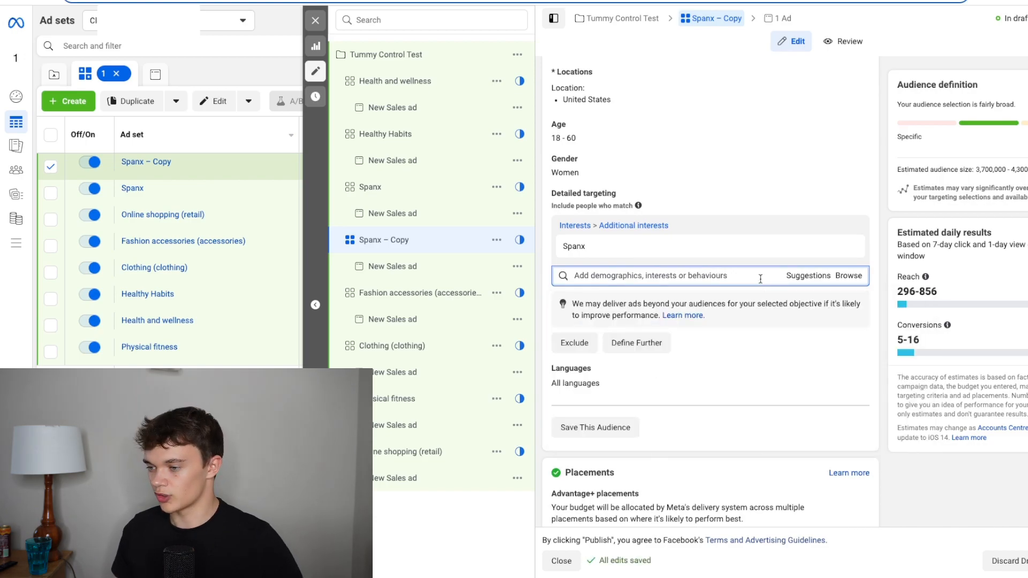
pyautogui.click(792, 278)
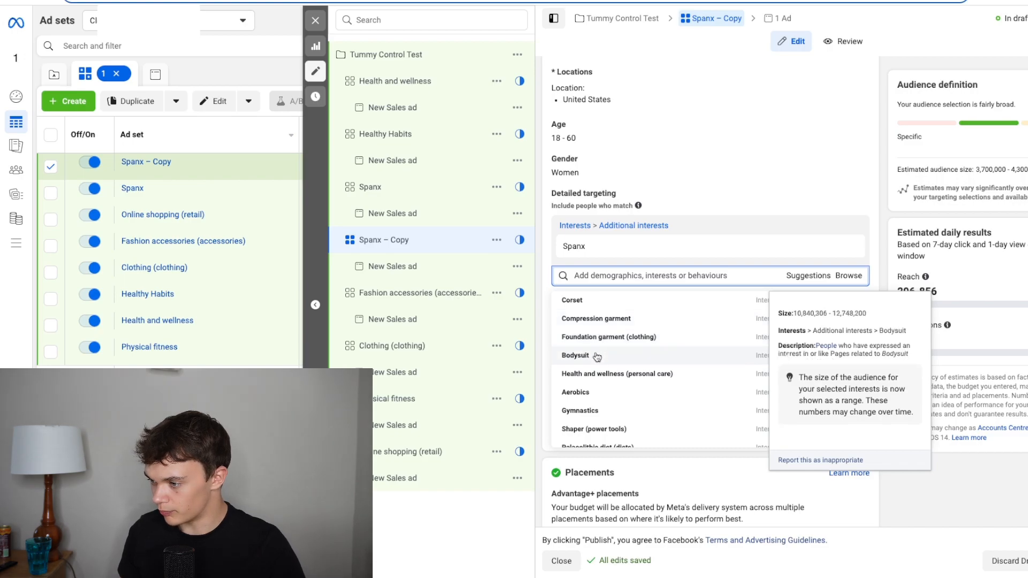
pyautogui.click(578, 356)
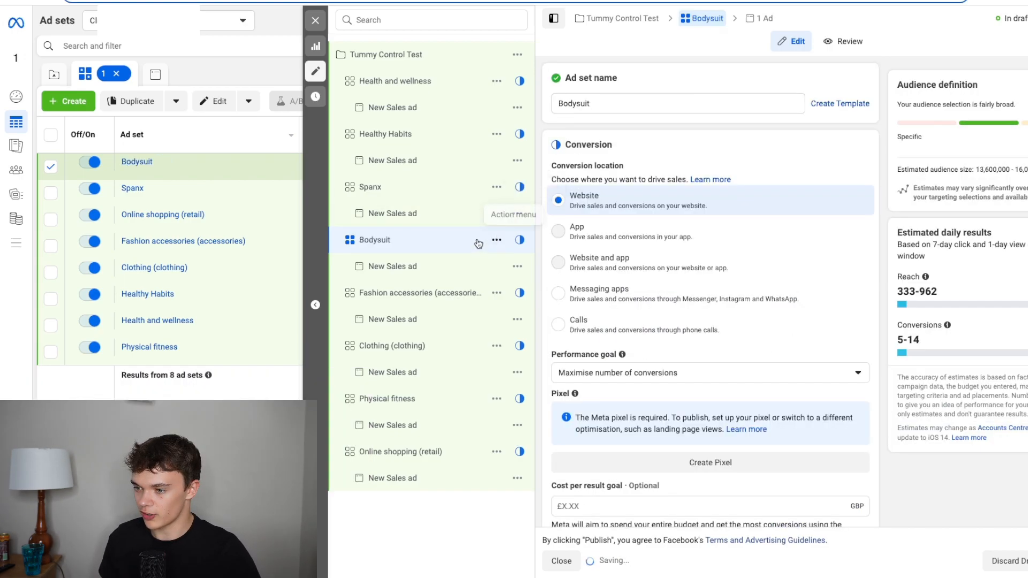
# Duplicate the Bodysuit ad set and add the Spanx interest to the copy's detailed targeting.
pyautogui.click(497, 240)
pyautogui.click(519, 279)
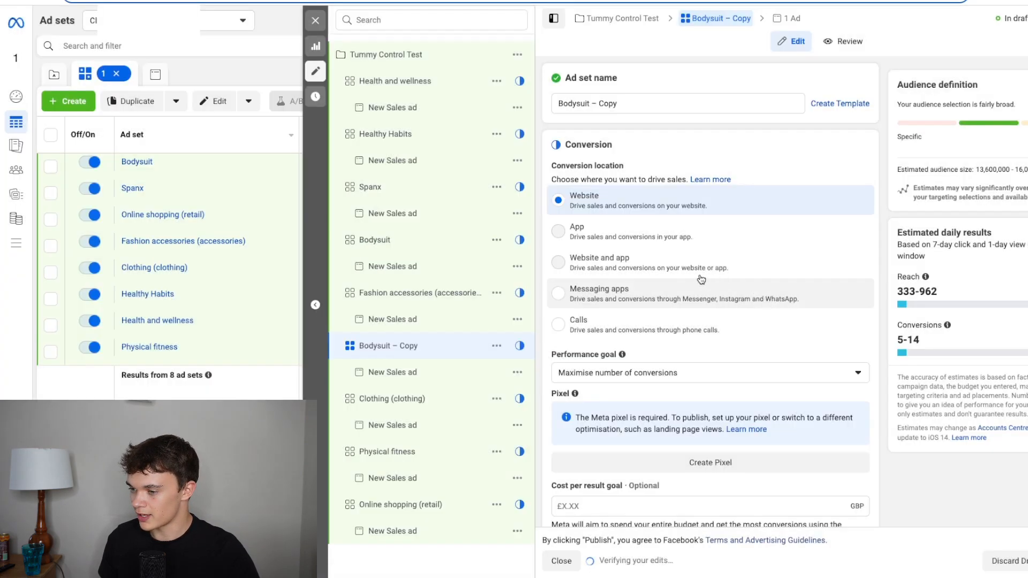
pyautogui.scroll(-7, 760, 311)
pyautogui.scroll(-12, 753, 323)
pyautogui.click(653, 343)
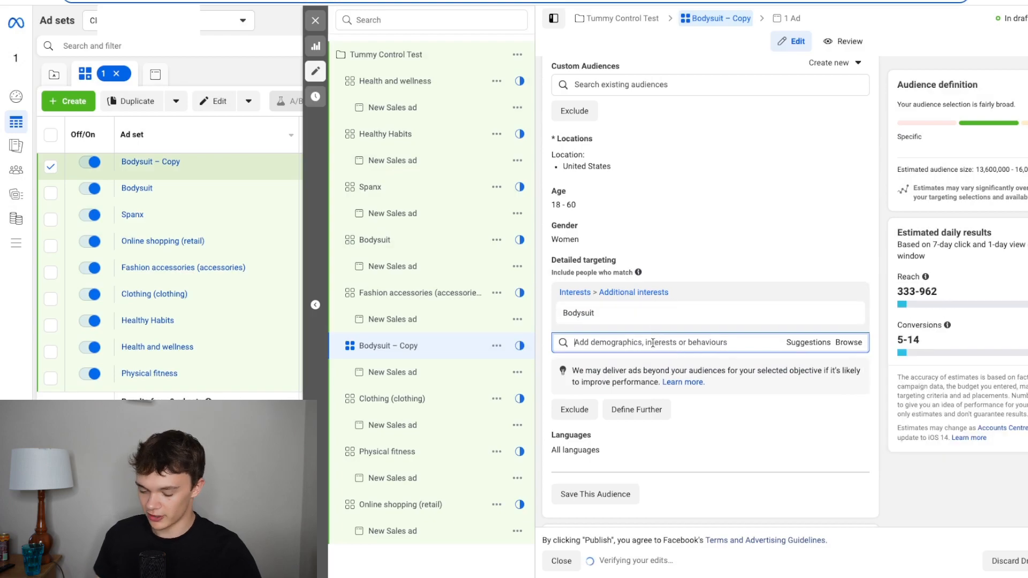
pyautogui.write('spanx')
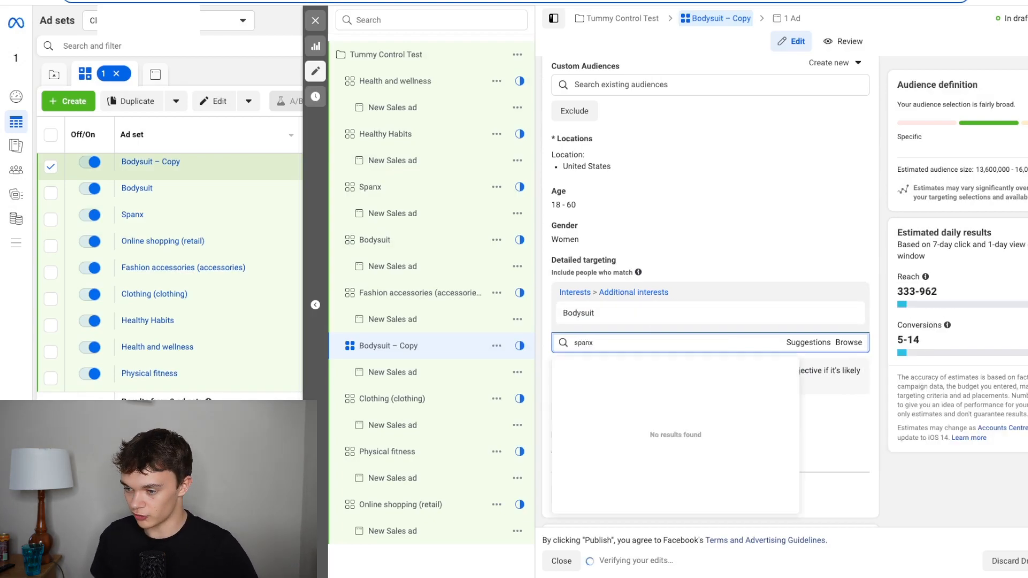
pyautogui.click(651, 359)
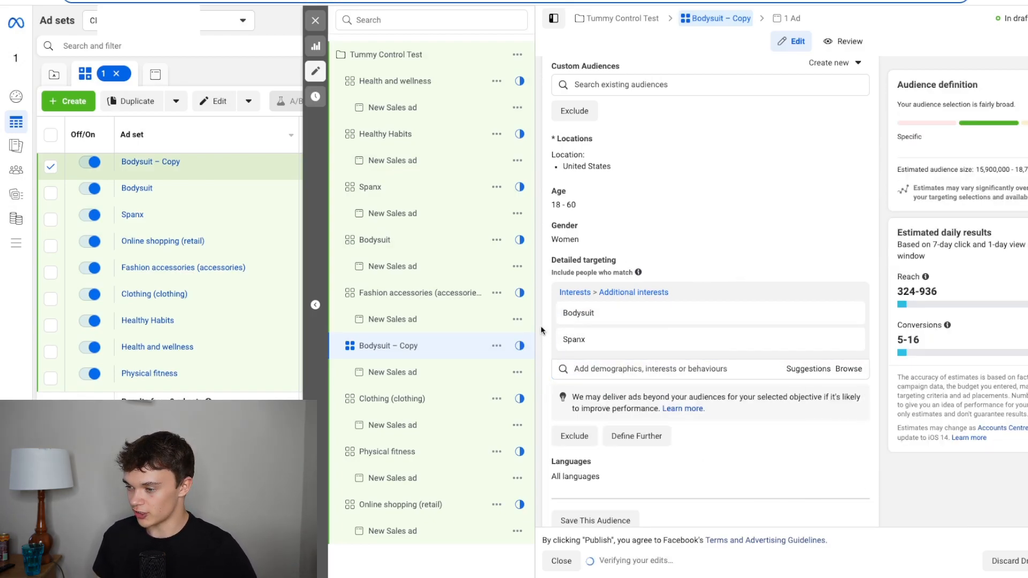
# Add the suggested Romper suit interest to the copied ad set and remove its Spanx and Bodysuit interests.
pyautogui.click(809, 370)
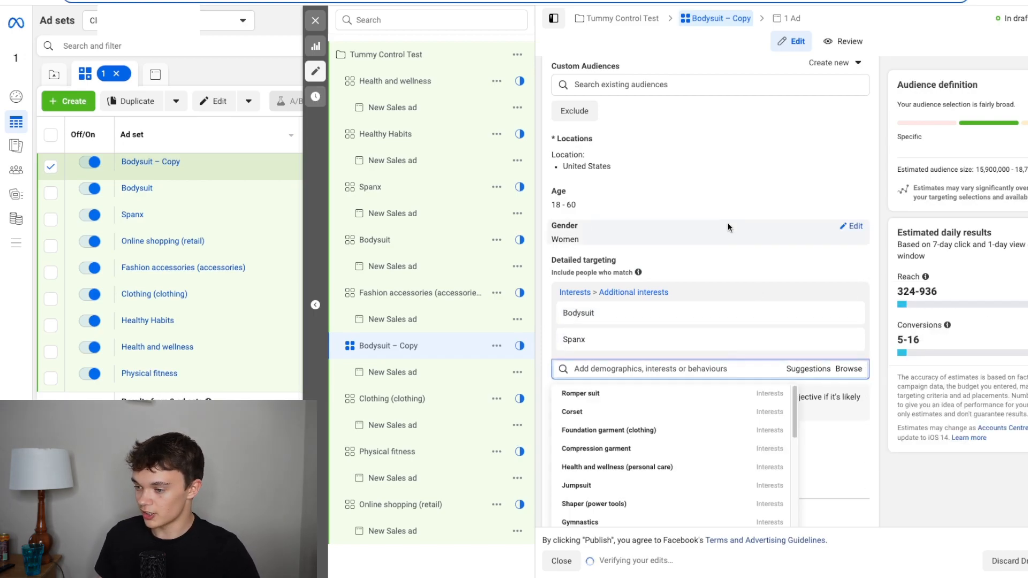
pyautogui.scroll(-2, 697, 251)
pyautogui.click(639, 300)
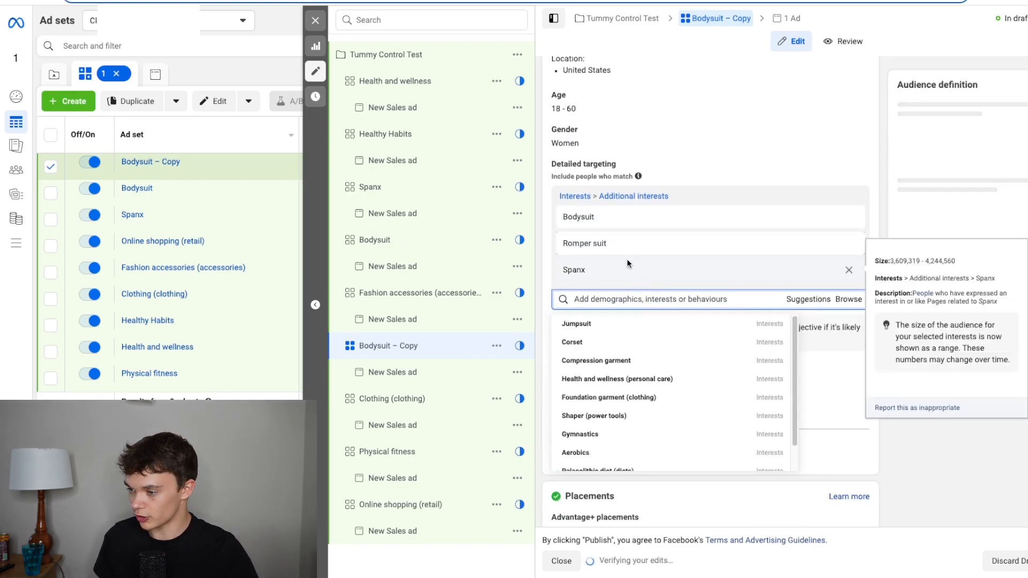
pyautogui.moveTo(606, 243); pyautogui.dragTo(558, 241)
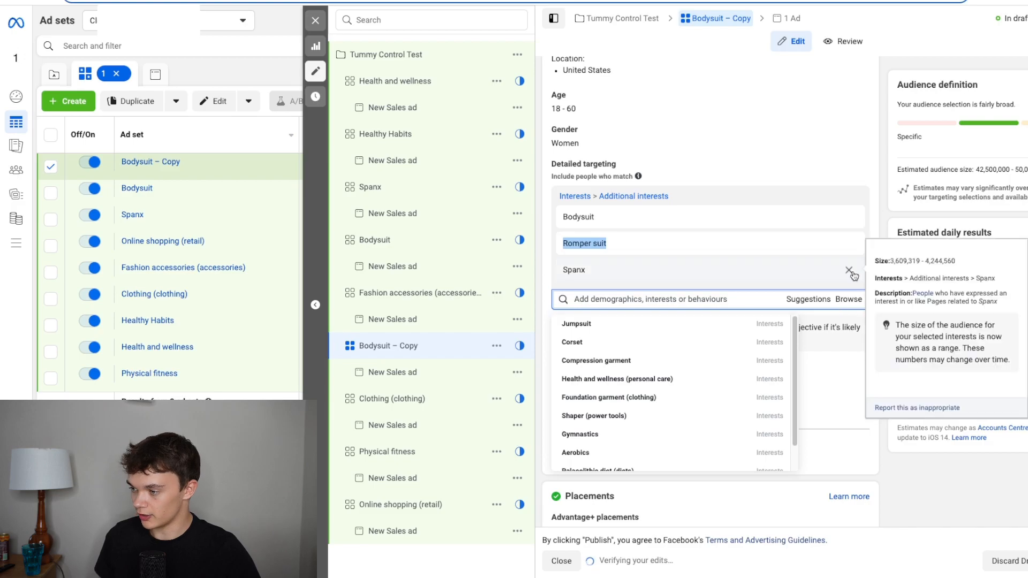
pyautogui.click(855, 270)
pyautogui.click(855, 217)
# Name the copied ad set "Romper suit" after its targeted interest, close its editor and select all the ad sets.
pyautogui.hotkey('ctrl', 'c')
pyautogui.scroll(5, 744, 156)
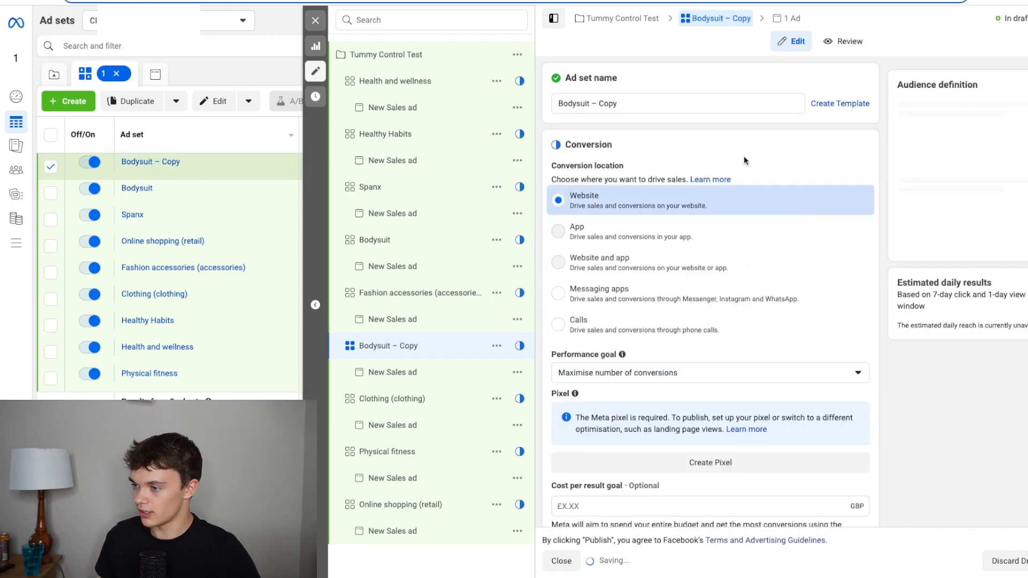
pyautogui.tripleClick(643, 103)
pyautogui.hotkey('ctrl', 'v')
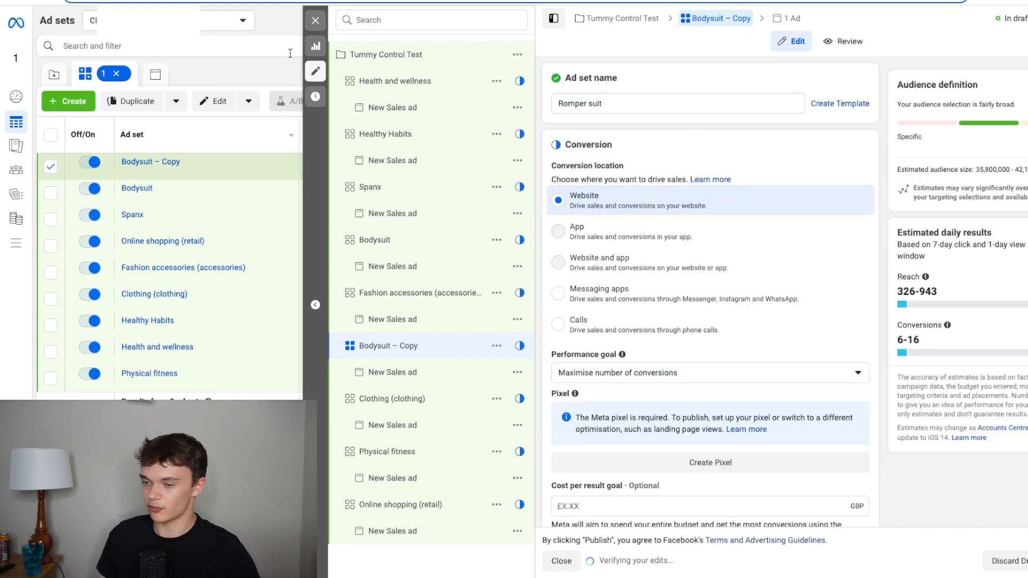
pyautogui.click(316, 20)
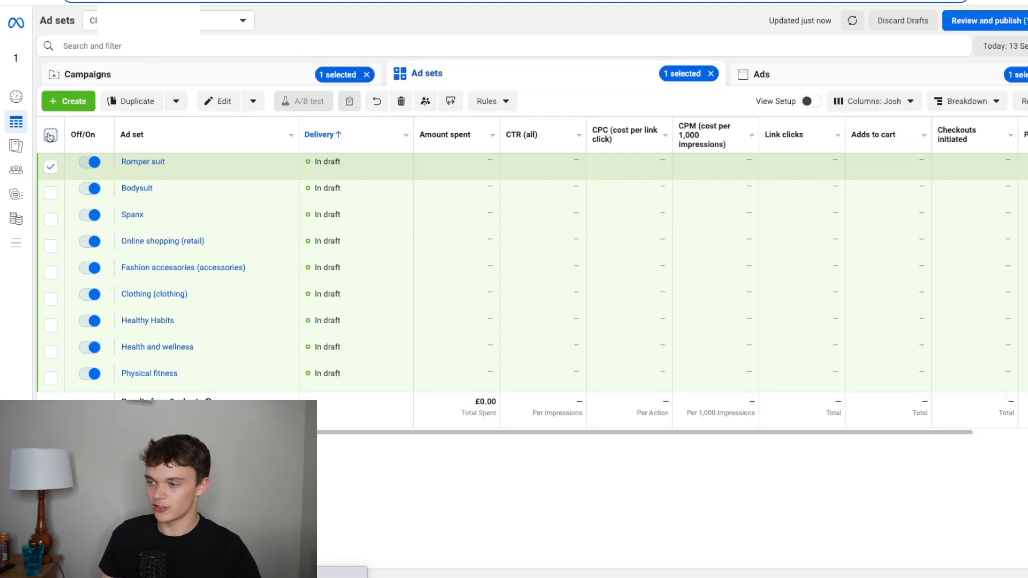
pyautogui.click(50, 136)
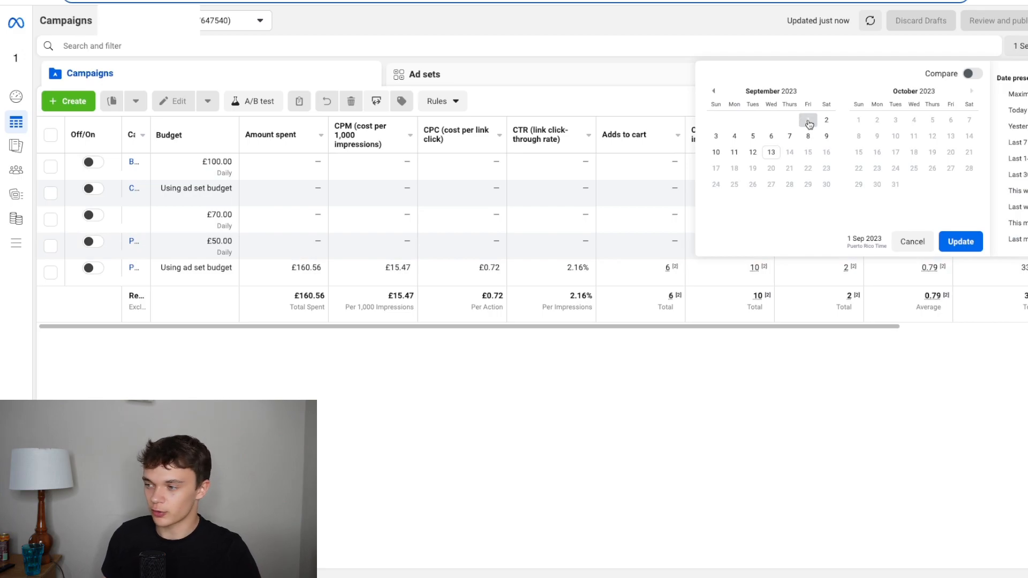
# Show the last campaign's ad sets for 1 September 2023 and sort them by amount spent in descending order.
pyautogui.click(809, 121)
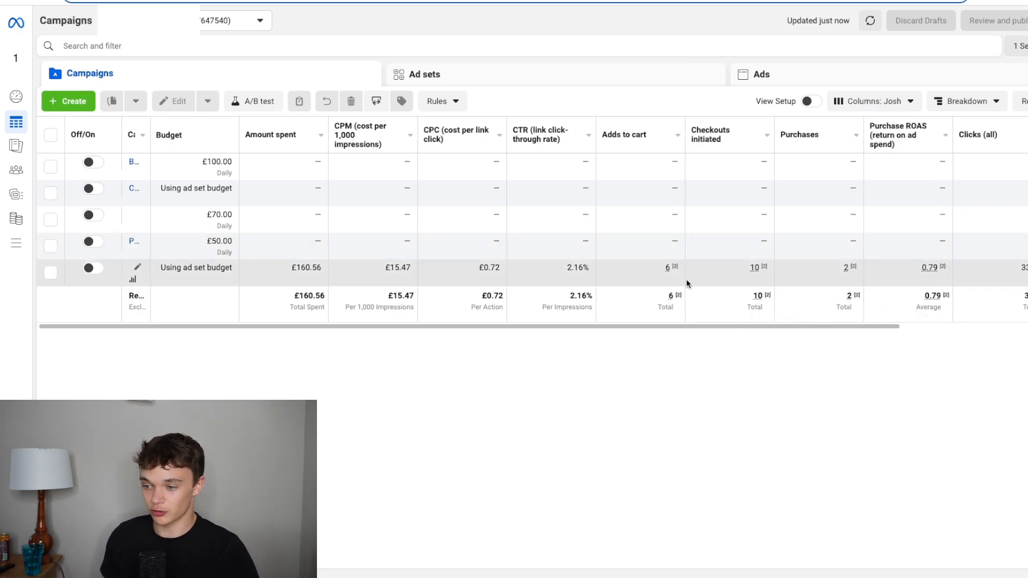
pyautogui.click(51, 273)
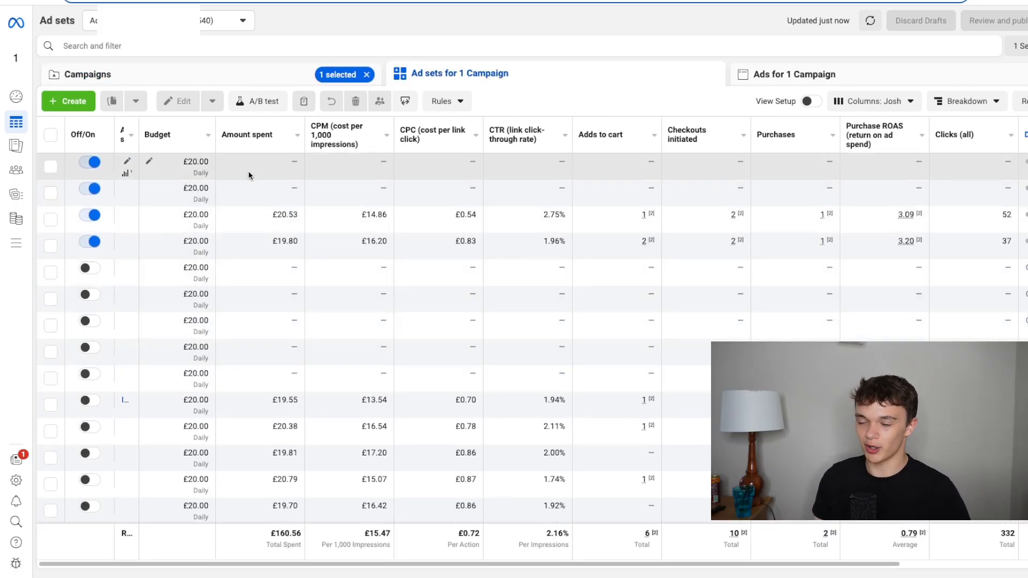
pyautogui.scroll(-1, 286, 388)
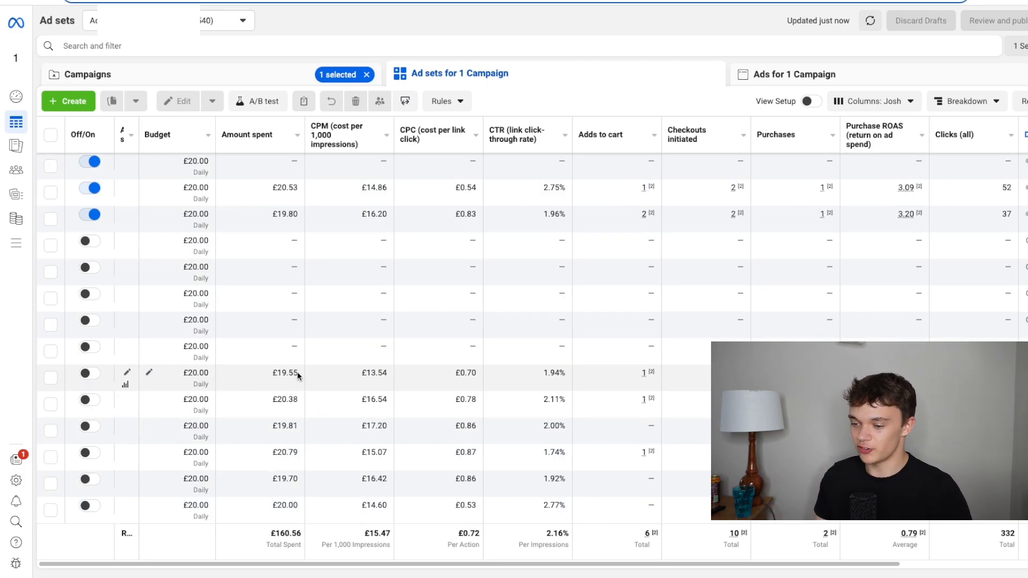
pyautogui.click(249, 134)
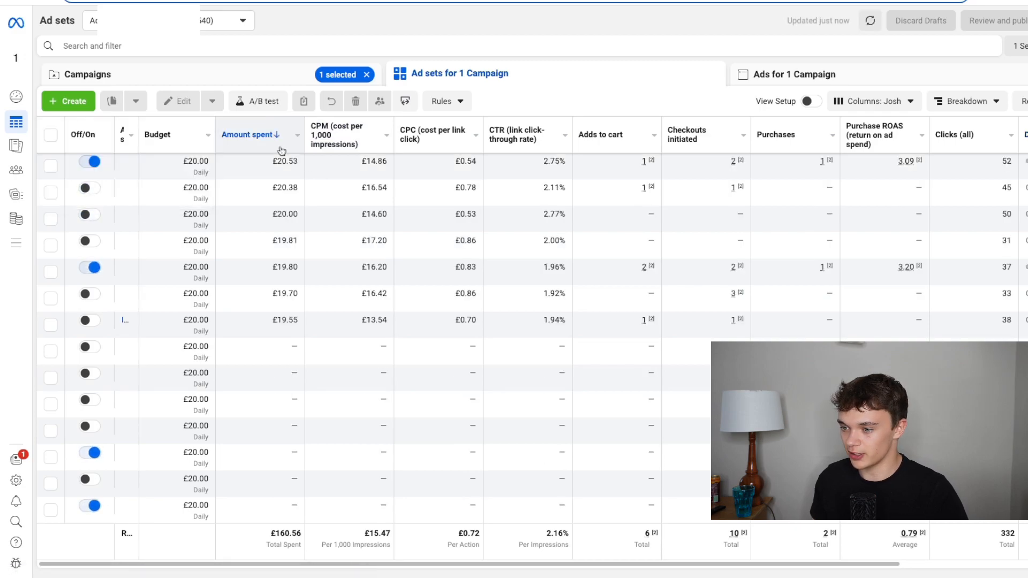
pyautogui.scroll(1, 630, 276)
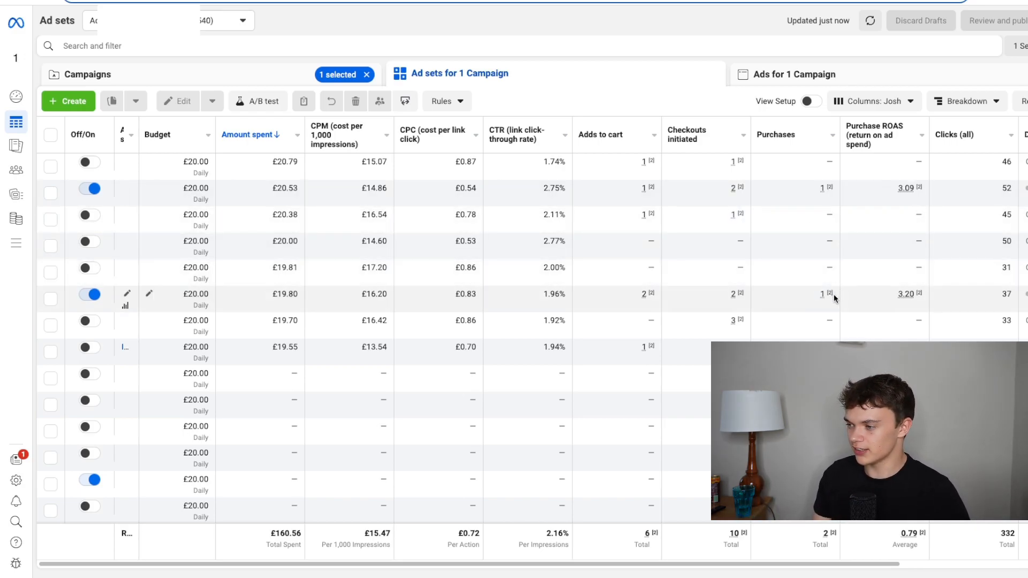
# Review the campaign's ad set results for 2 September 2023 and for 3 September 2023.
pyautogui.click(1023, 48)
pyautogui.click(828, 119)
pyautogui.click(959, 241)
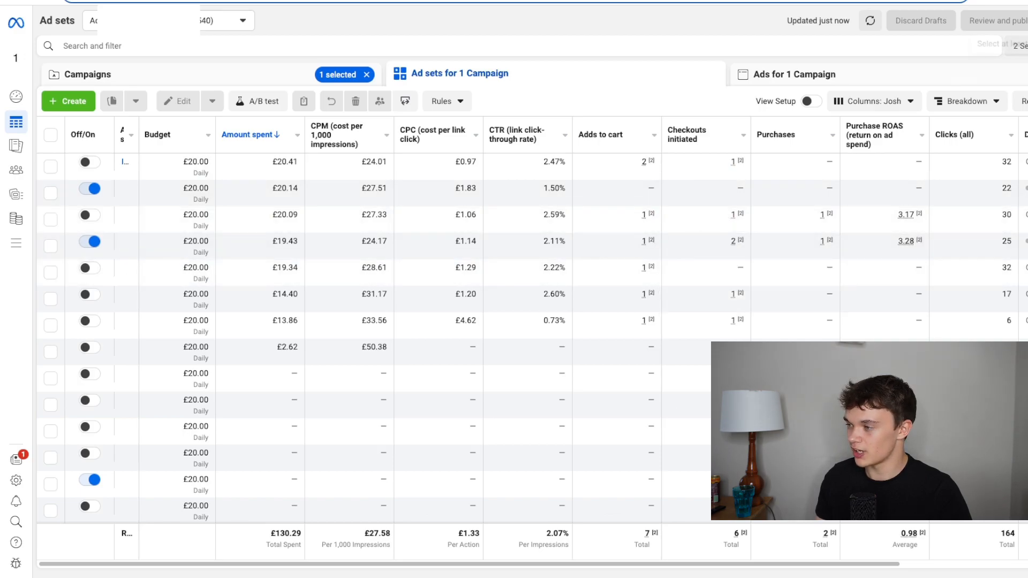
pyautogui.click(1018, 45)
pyautogui.click(716, 136)
pyautogui.click(961, 242)
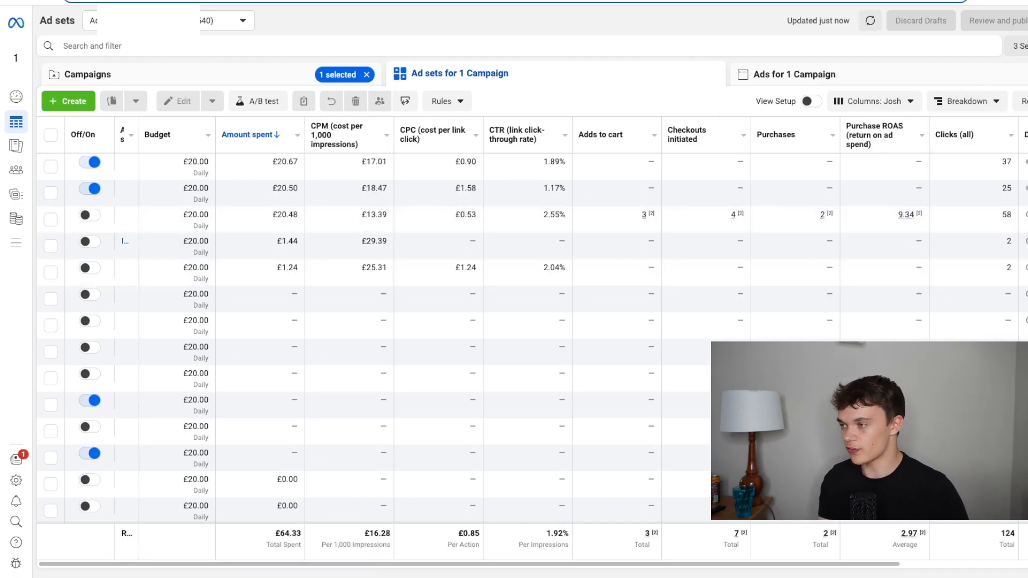
# Review the results of all campaigns for 6 September 2023 and for 7 September 2023.
pyautogui.click(1016, 46)
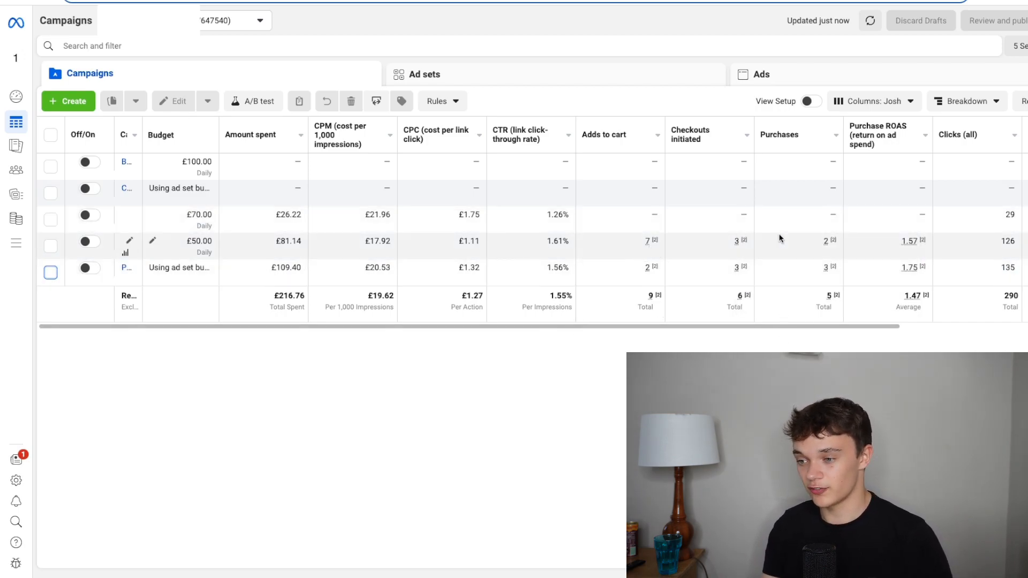
pyautogui.click(1017, 45)
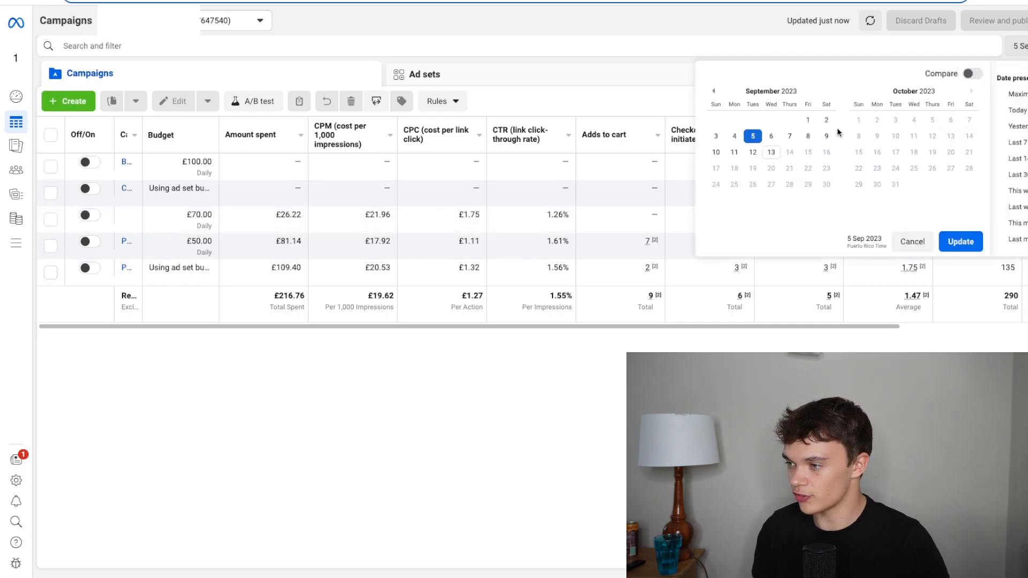
pyautogui.click(972, 244)
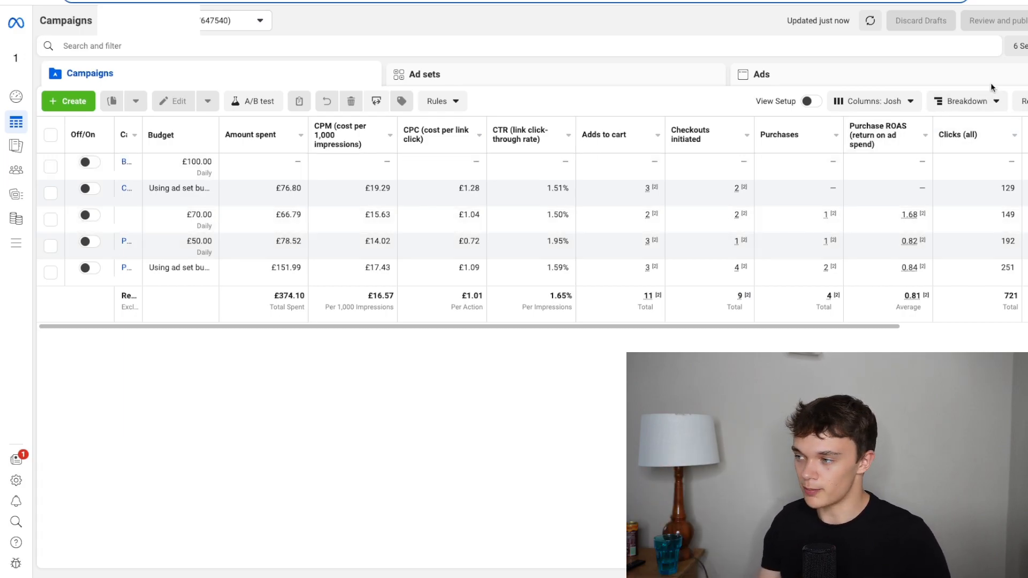
pyautogui.click(1015, 46)
pyautogui.click(791, 136)
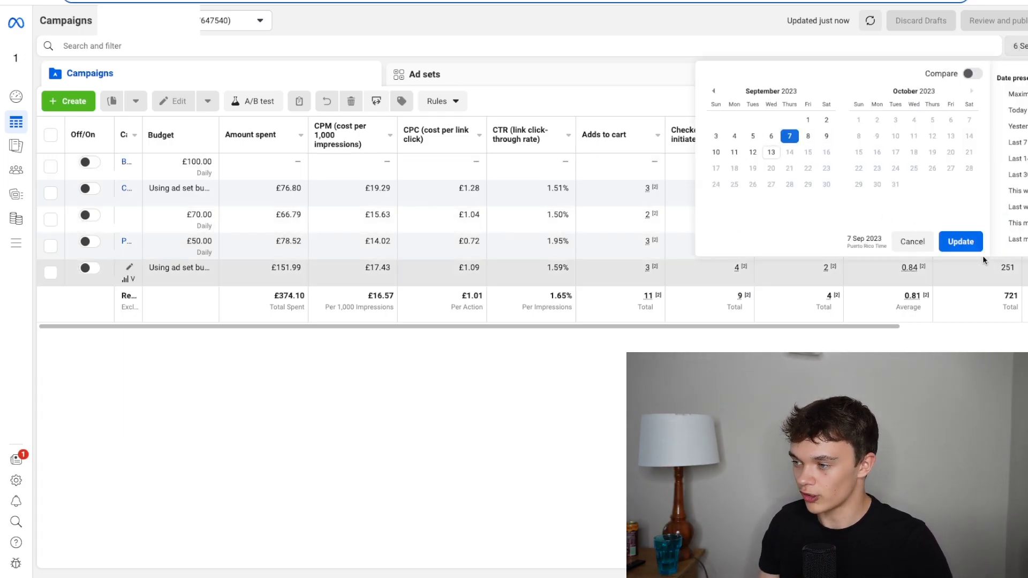
pyautogui.click(961, 241)
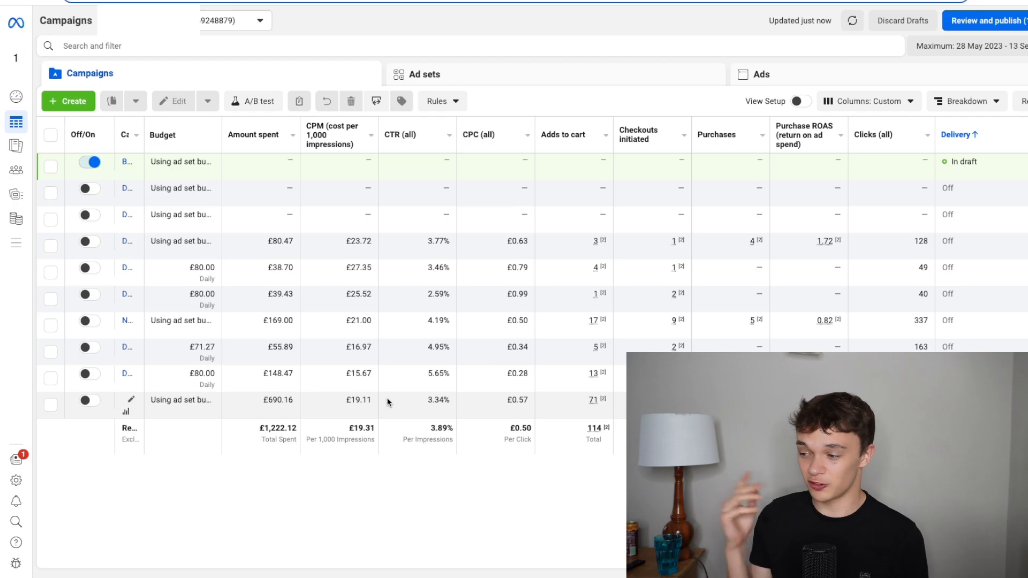
pyautogui.moveTo(259, 430); pyautogui.dragTo(297, 429)
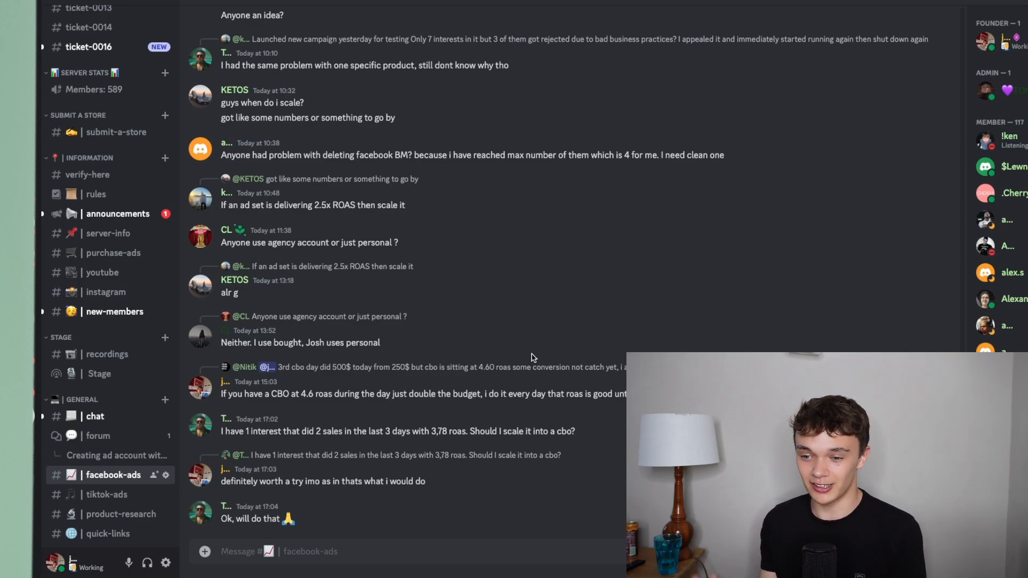
# Look through the new-members and youtube channels of the Discord server.
pyautogui.click(115, 312)
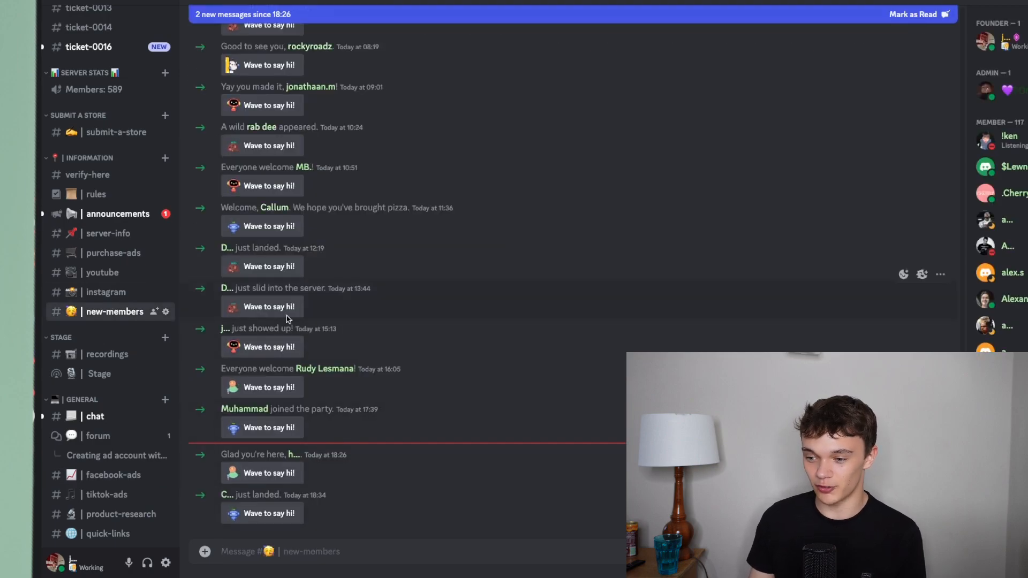
pyautogui.click(106, 275)
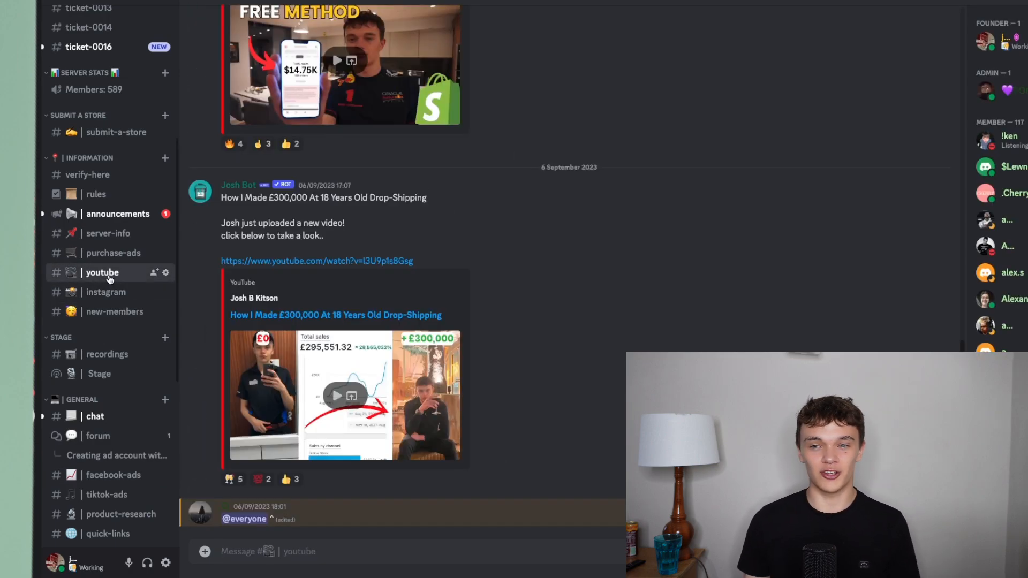